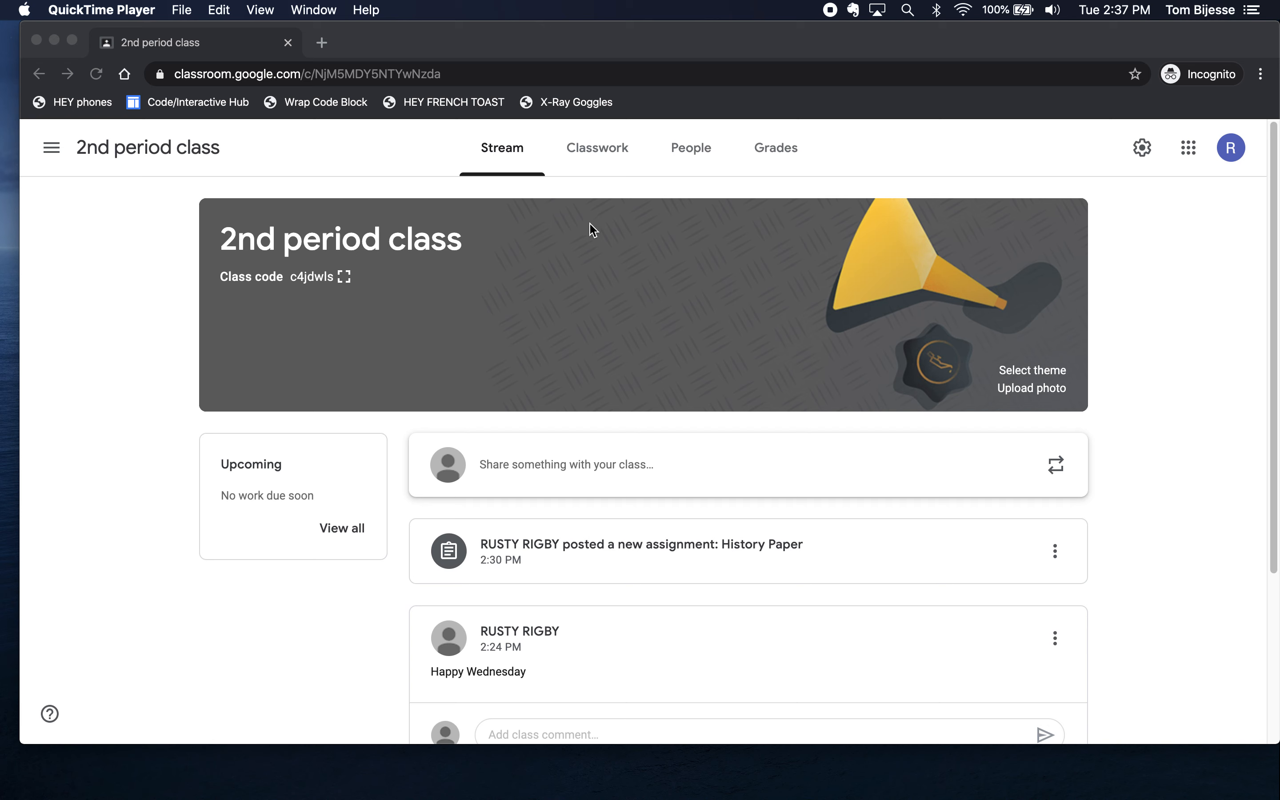
- From the 2nd period class's Classwork page, create a new Quiz assignment
left_click(601, 150)
left_click(601, 153)
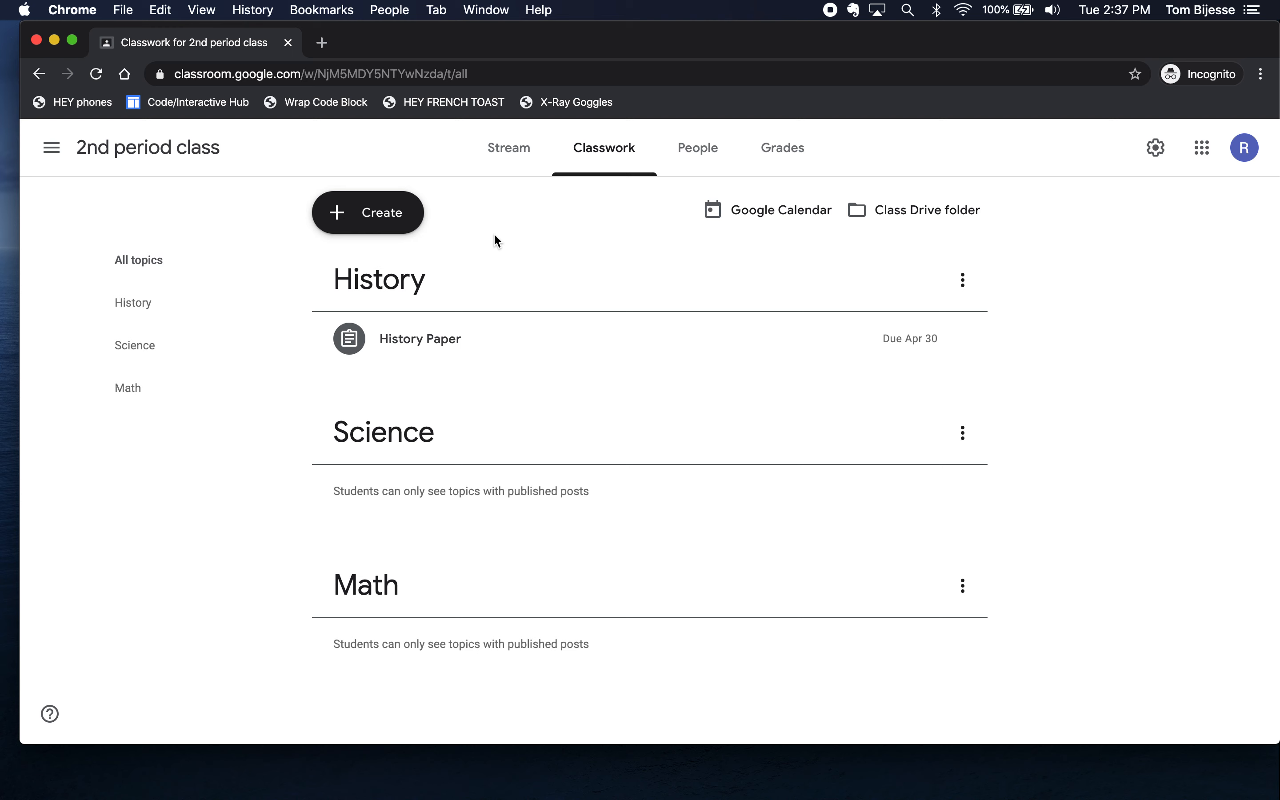
left_click(382, 222)
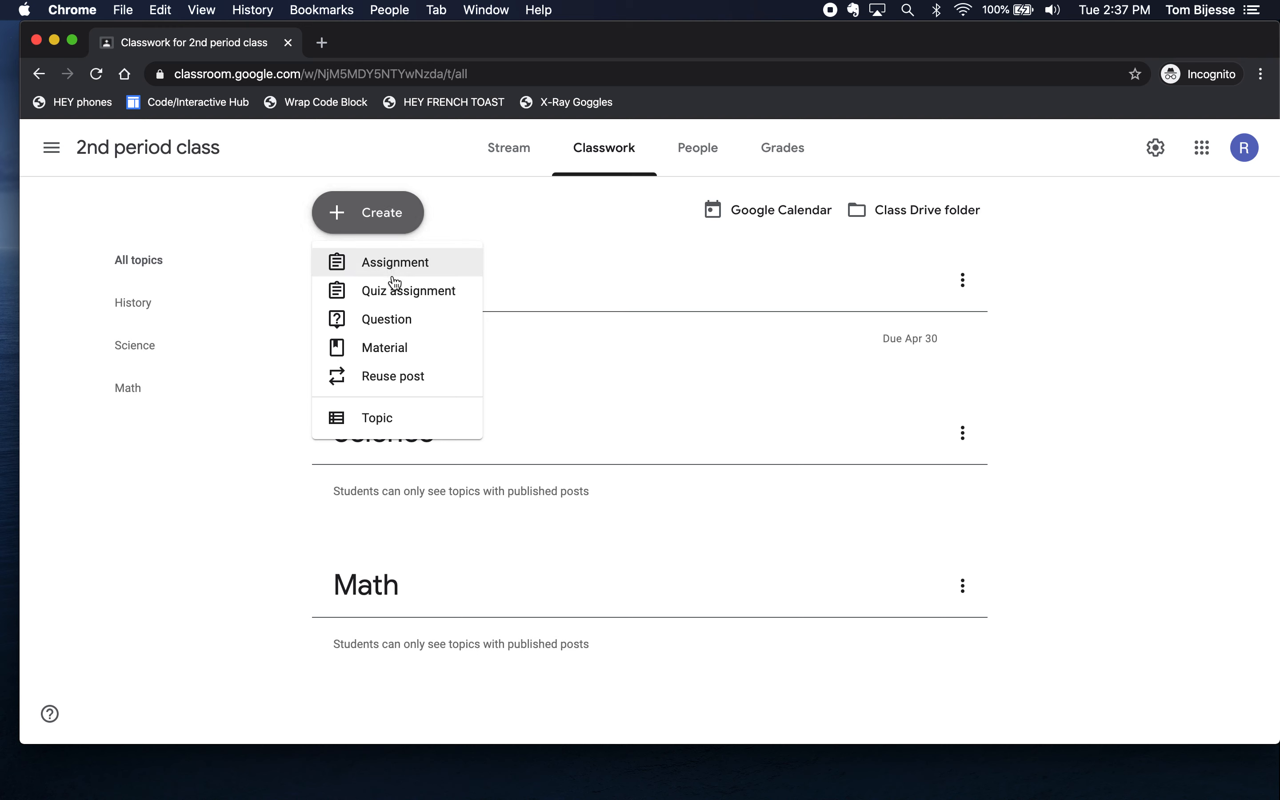
left_click(435, 298)
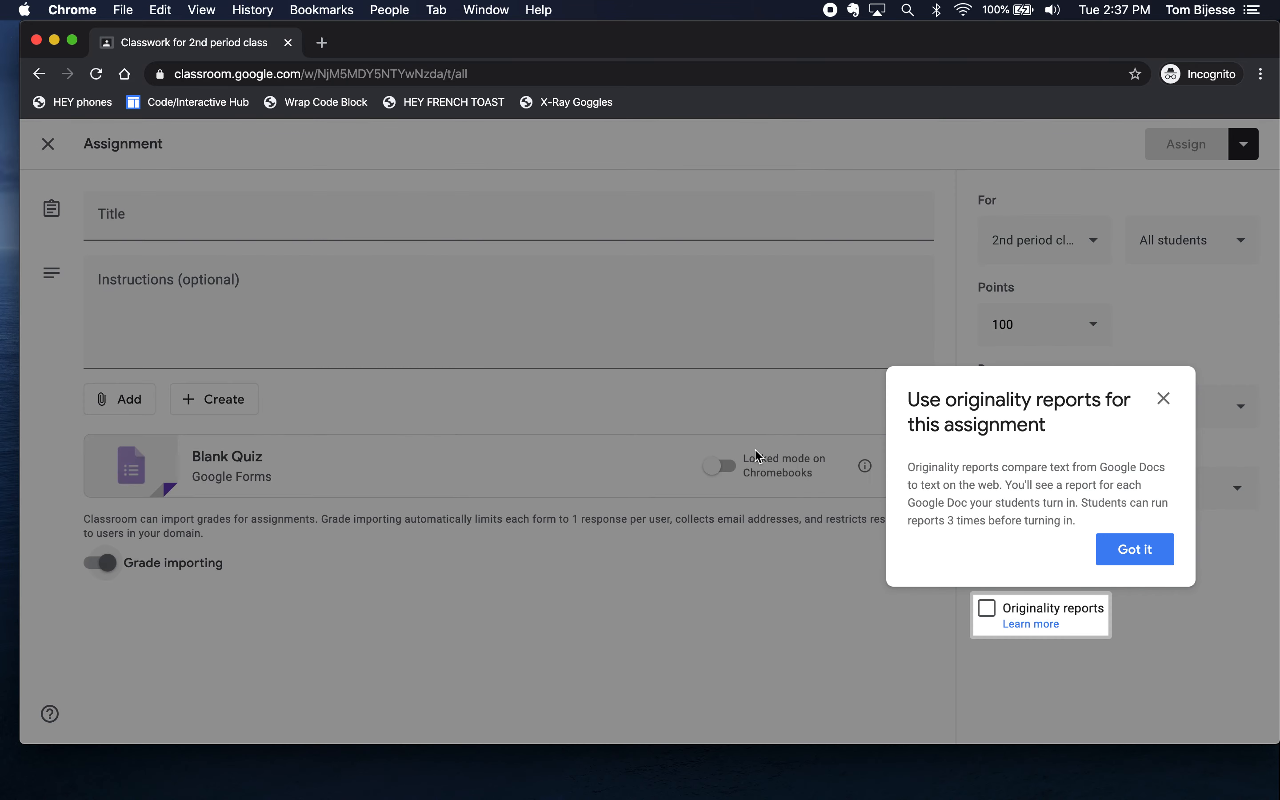
- Title the assignment 'USA History Quiz' with instructions 'Take the quiz attached to this assignment'
left_click(1165, 399)
left_click(296, 214)
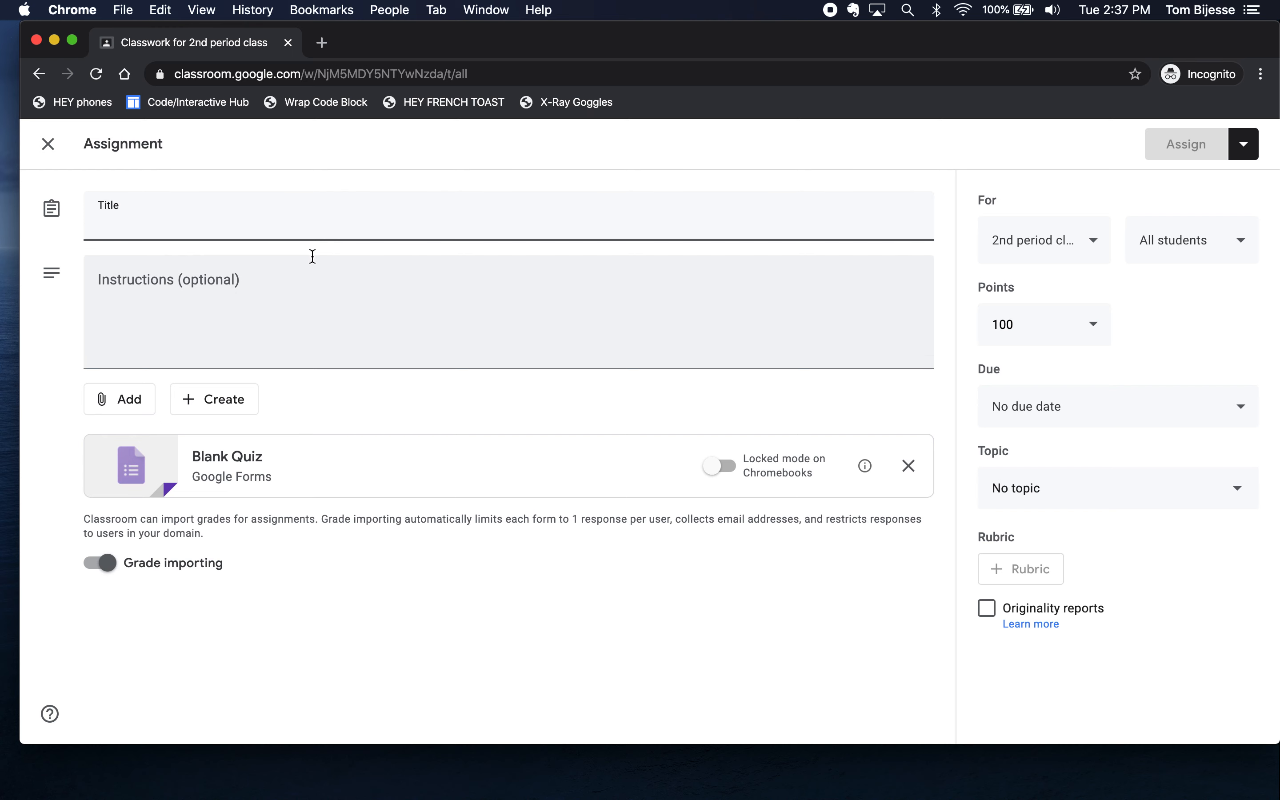
type("USA Histor")
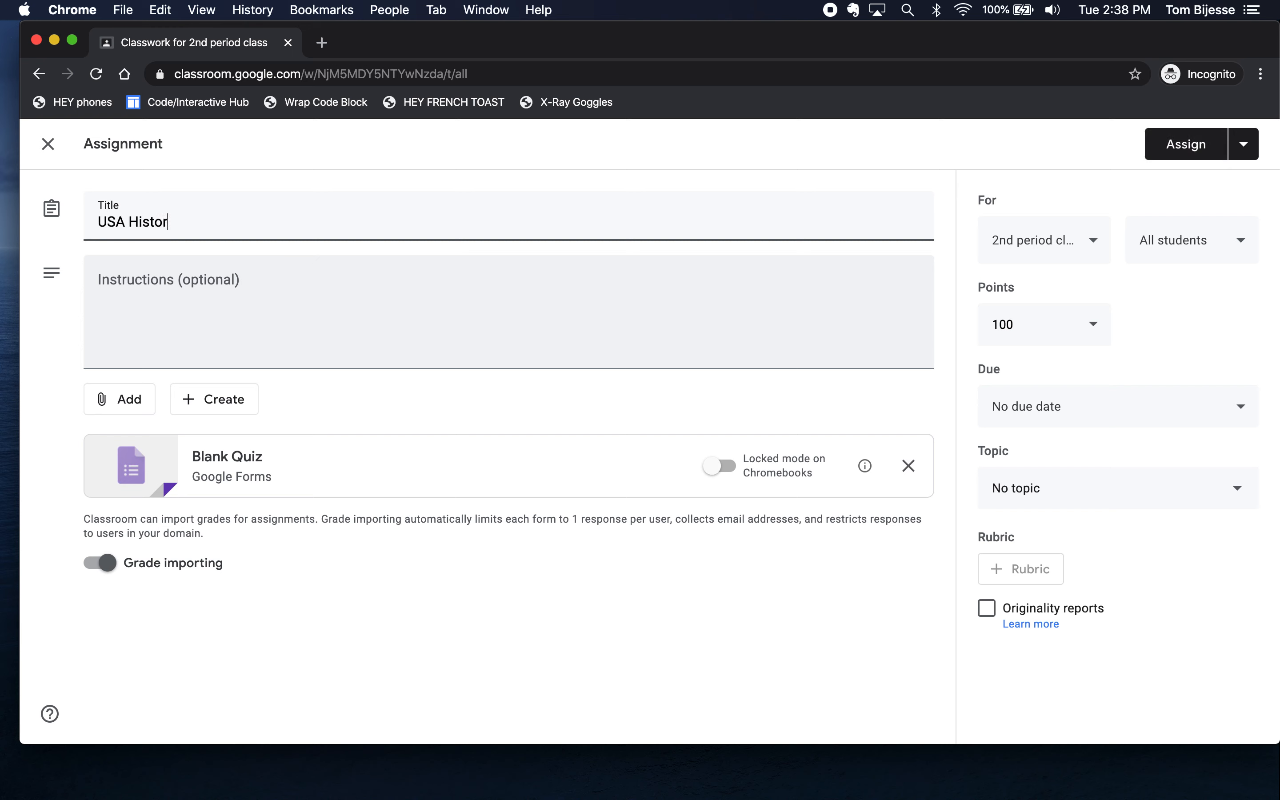
type("y Quiz")
left_click(306, 323)
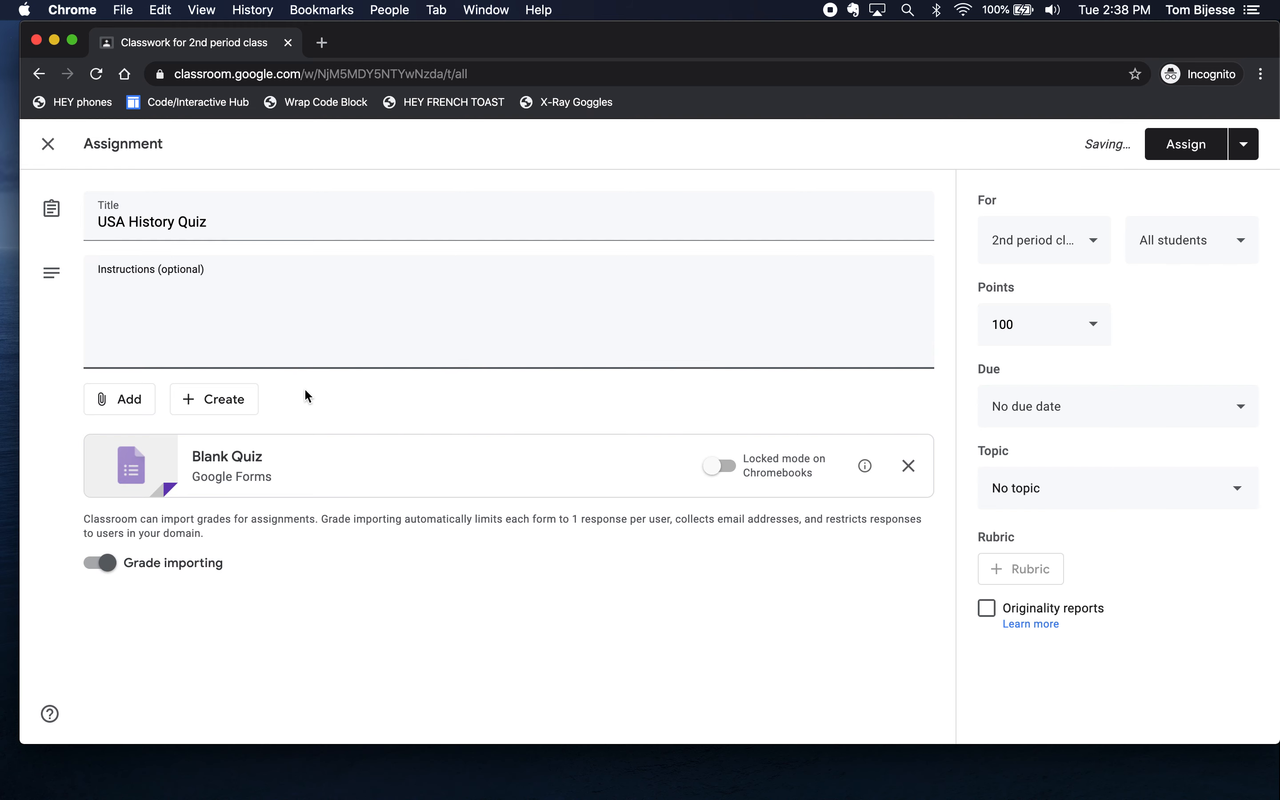
type("Take the ")
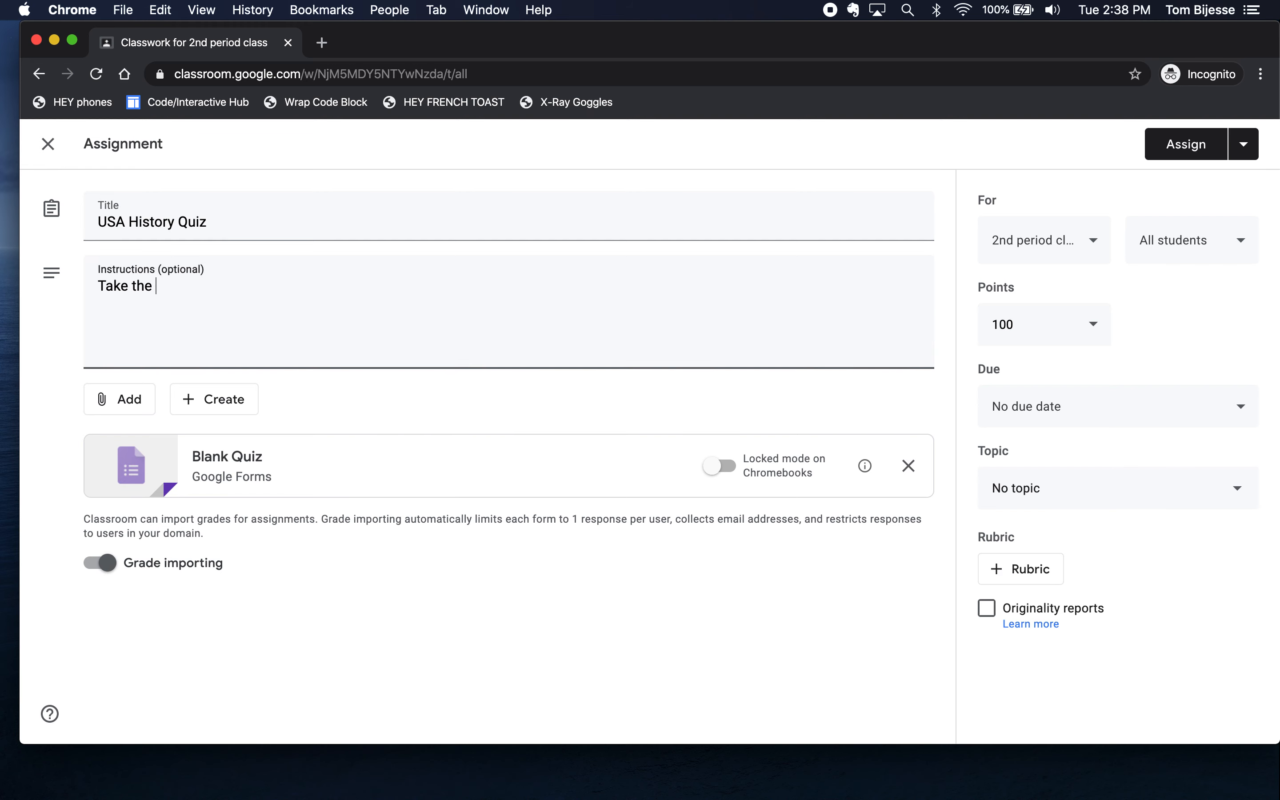
type("quiz attached to this assignment")
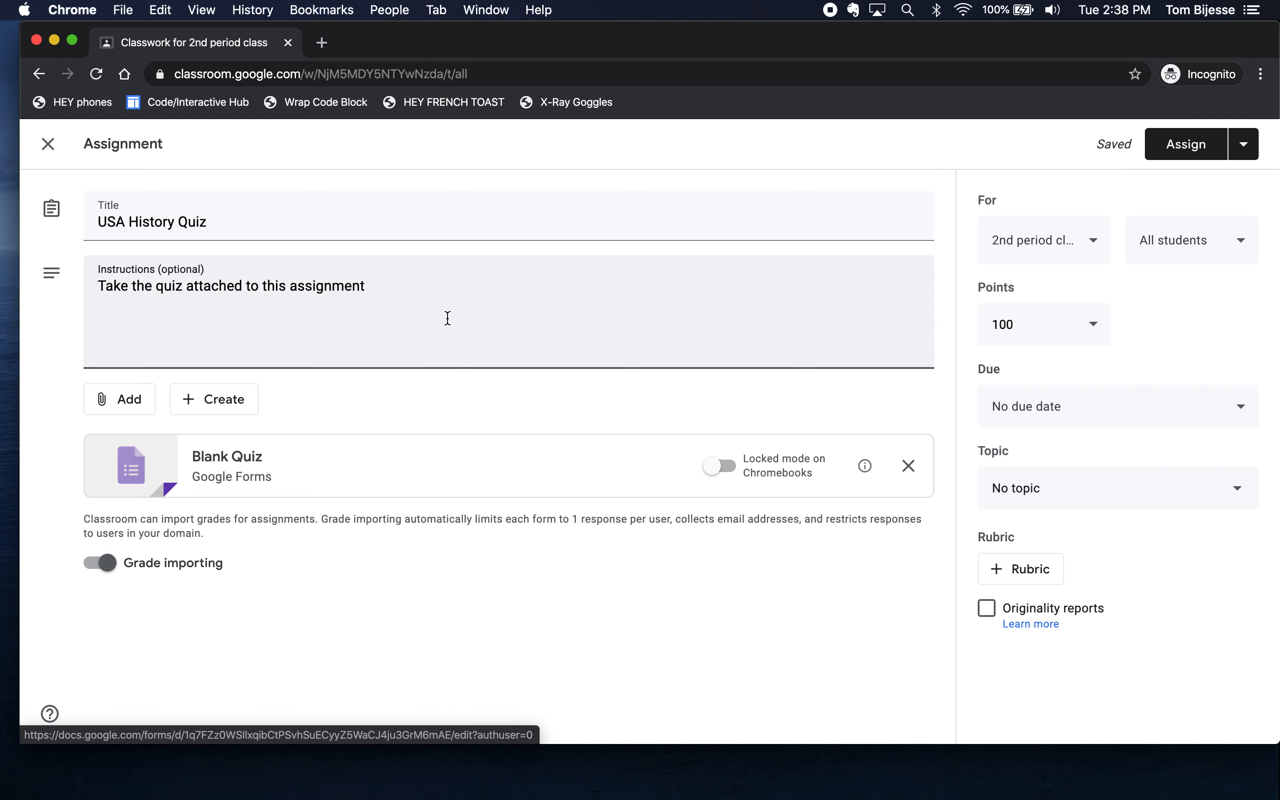
- Keep the assignment going to all students in the 2nd period class
left_click(1090, 231)
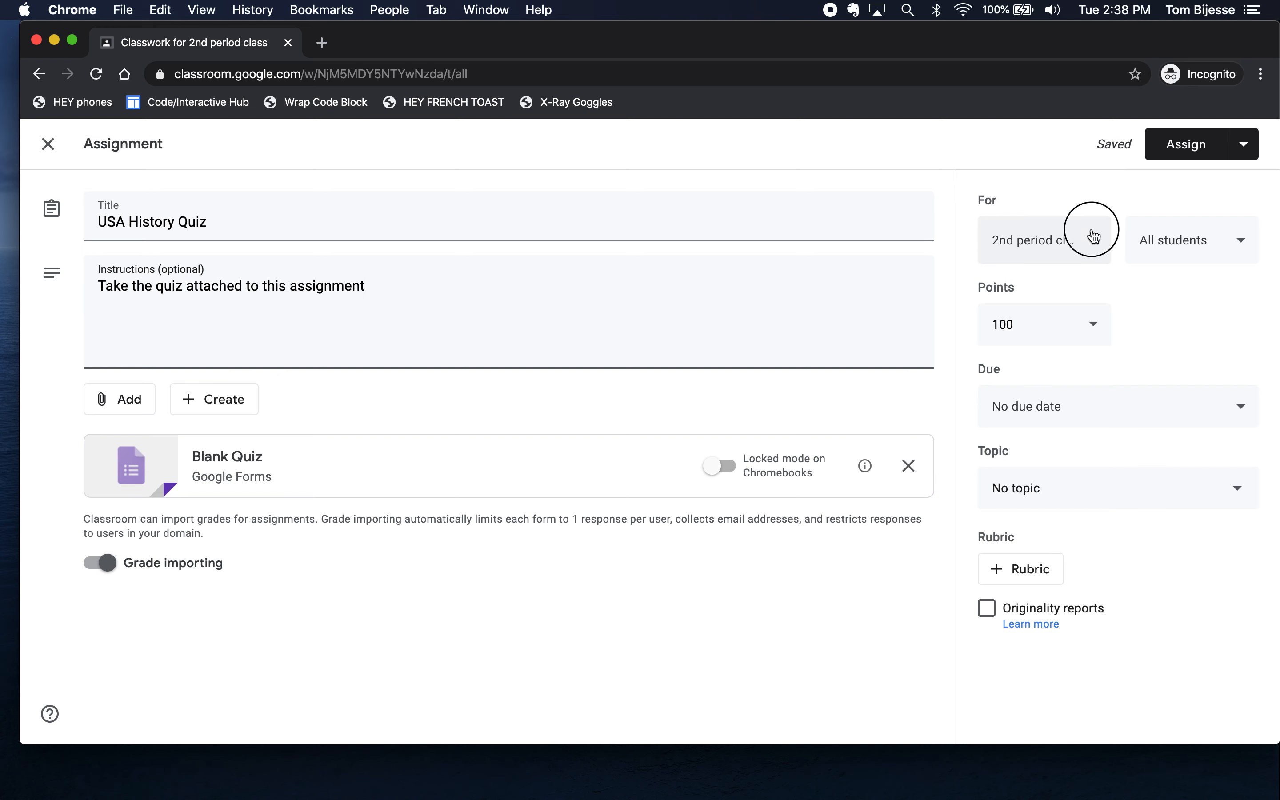
left_click(1088, 300)
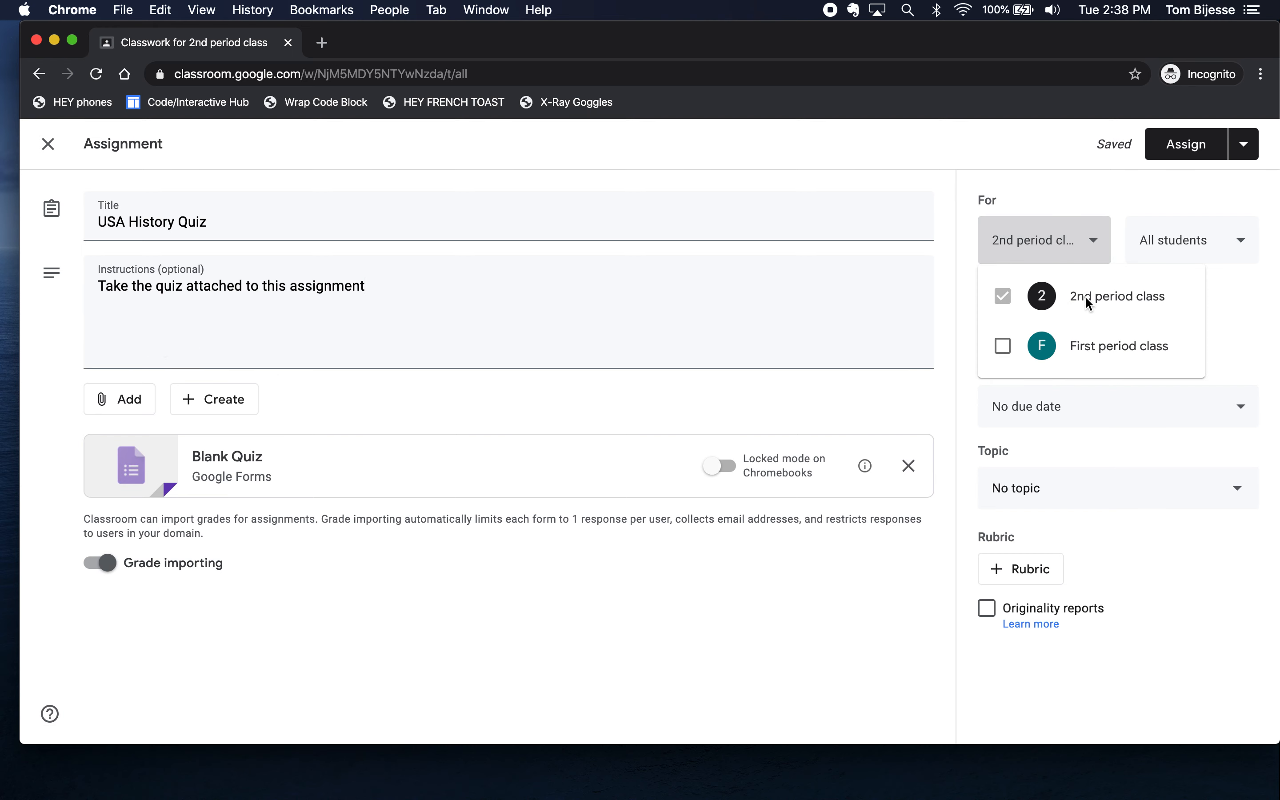
left_click(1241, 289)
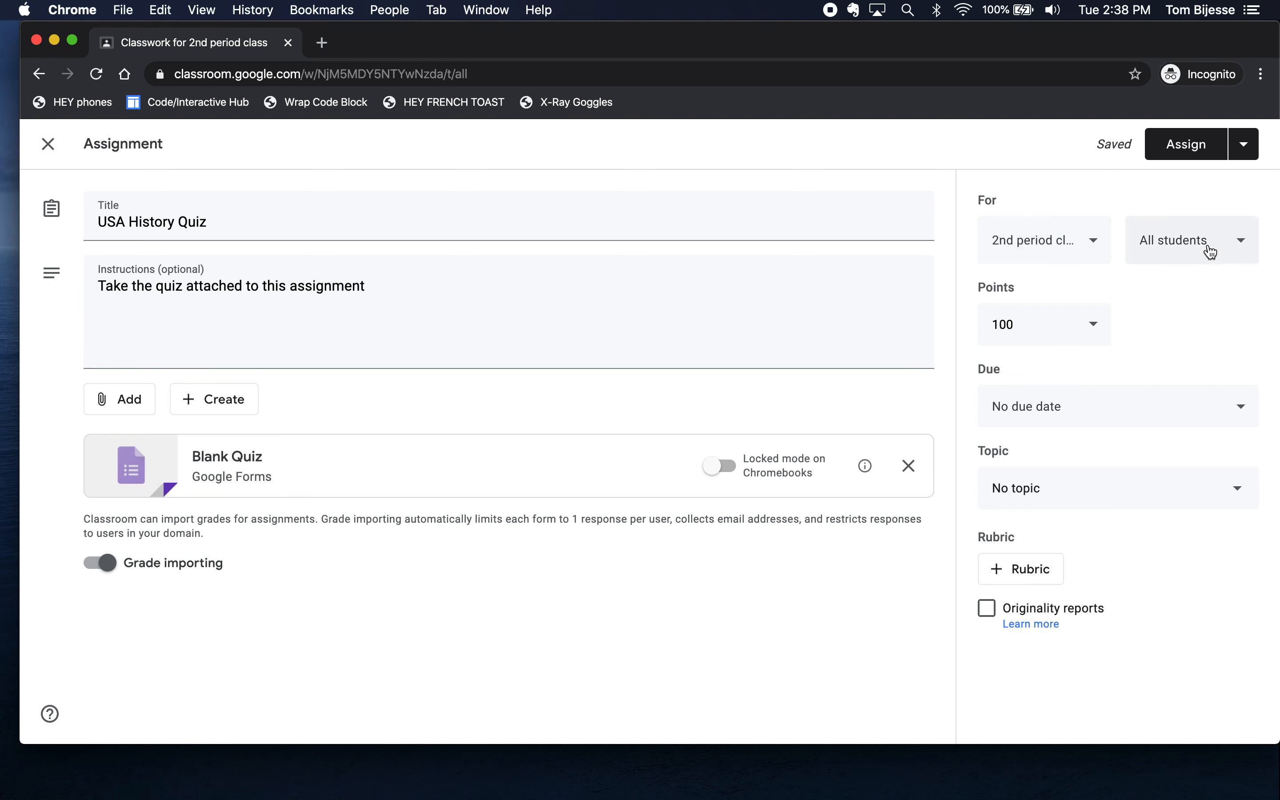
left_click(1227, 244)
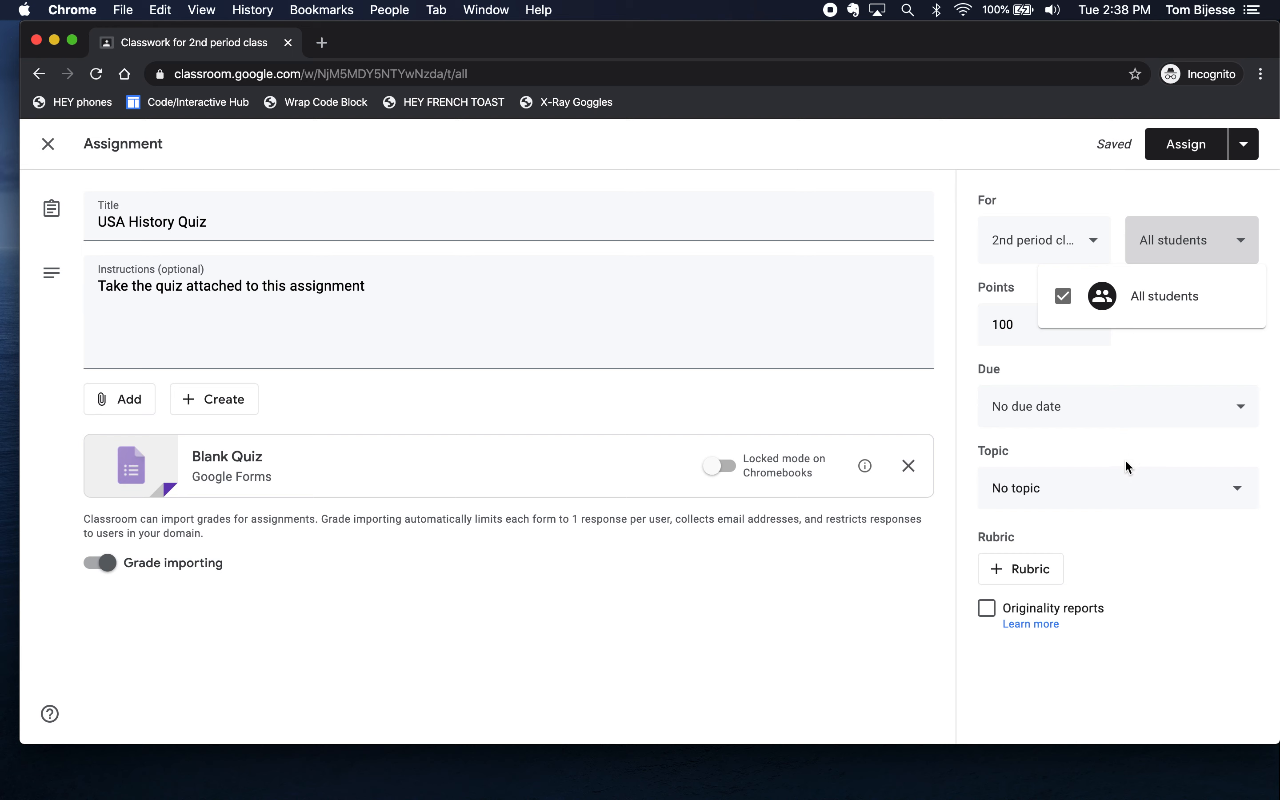
left_click(1167, 350)
- Set the assignment's due date to Fri, Apr 10
left_click(1218, 403)
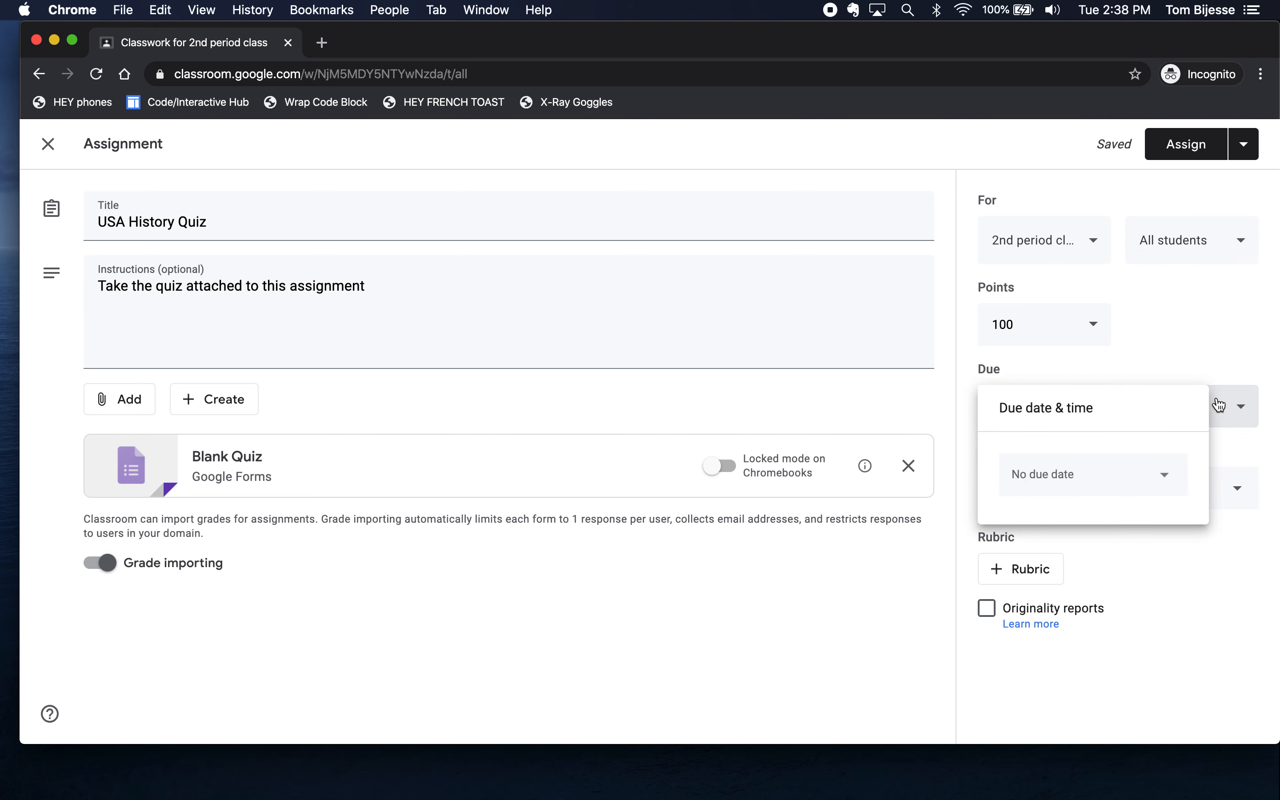
left_click(1170, 475)
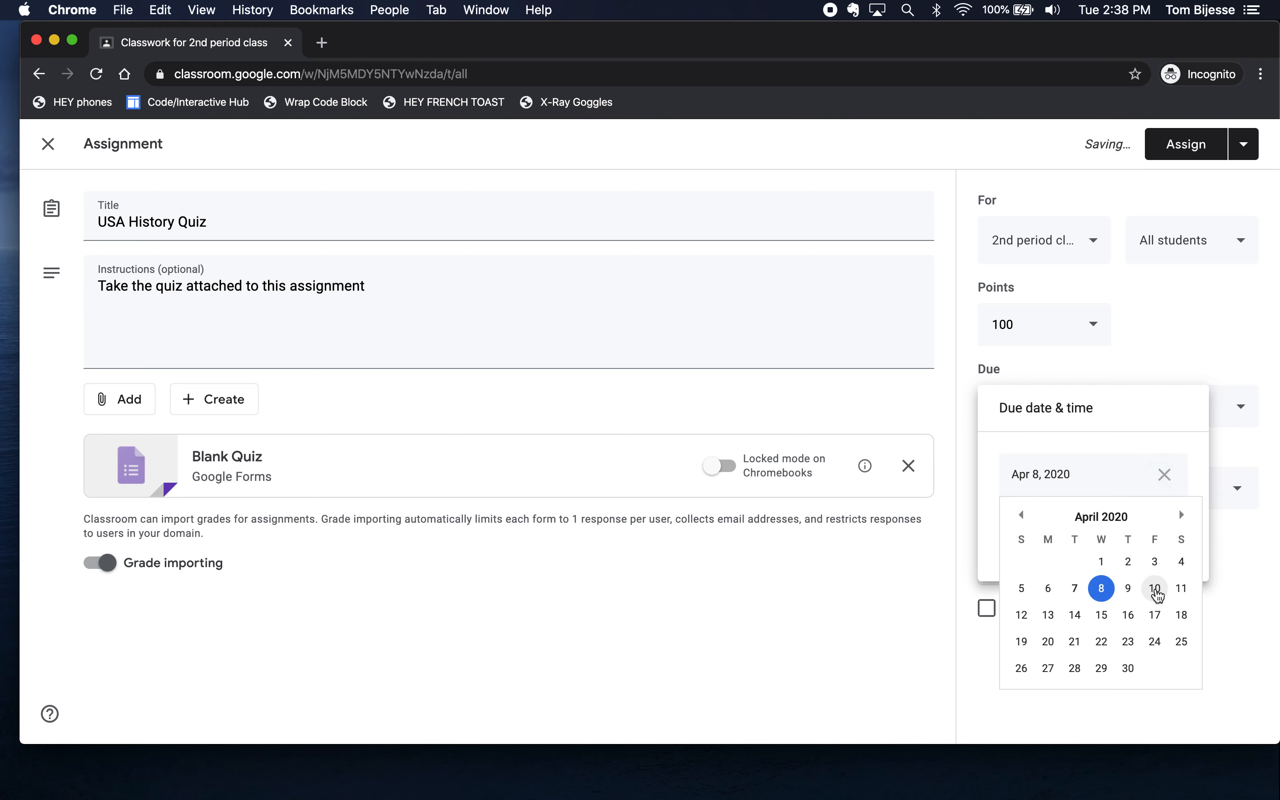
left_click(1155, 588)
left_click(1157, 608)
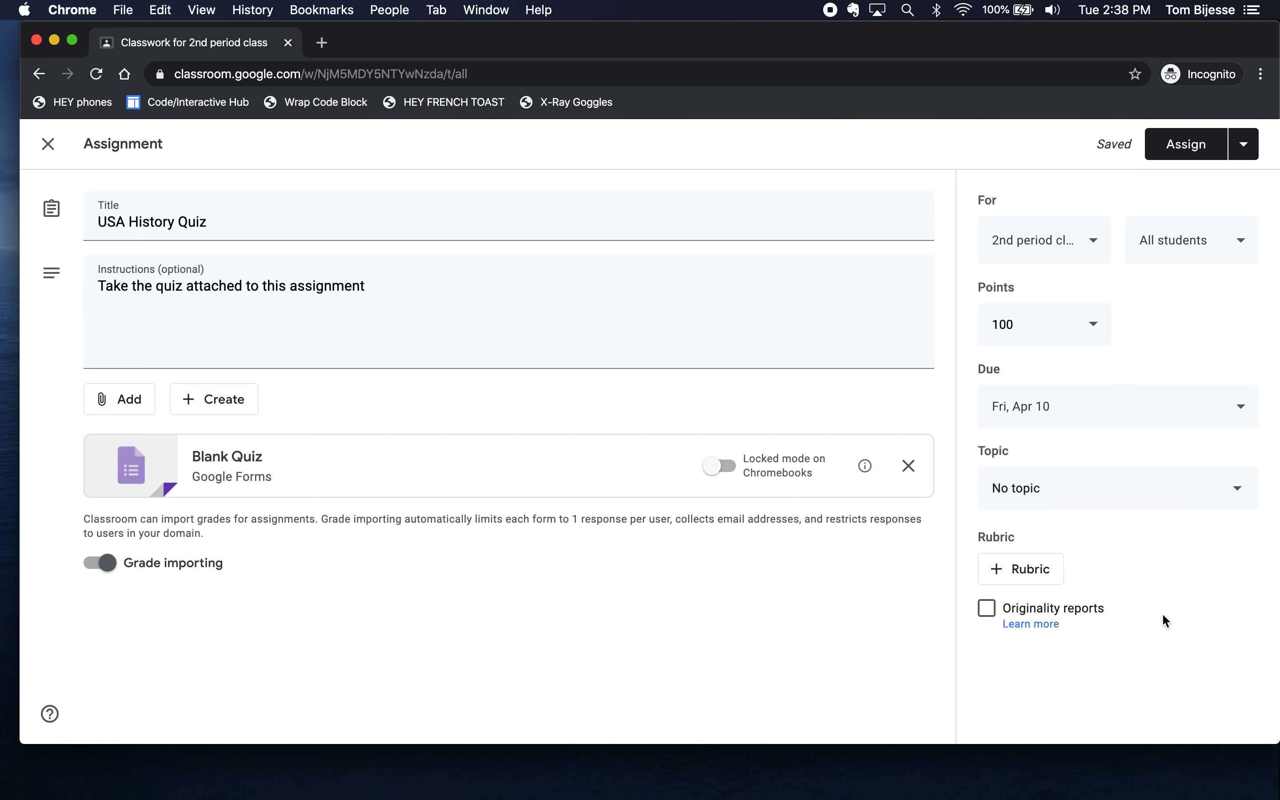
- File the assignment under the History topic and open the attached Blank Quiz form
left_click(1164, 489)
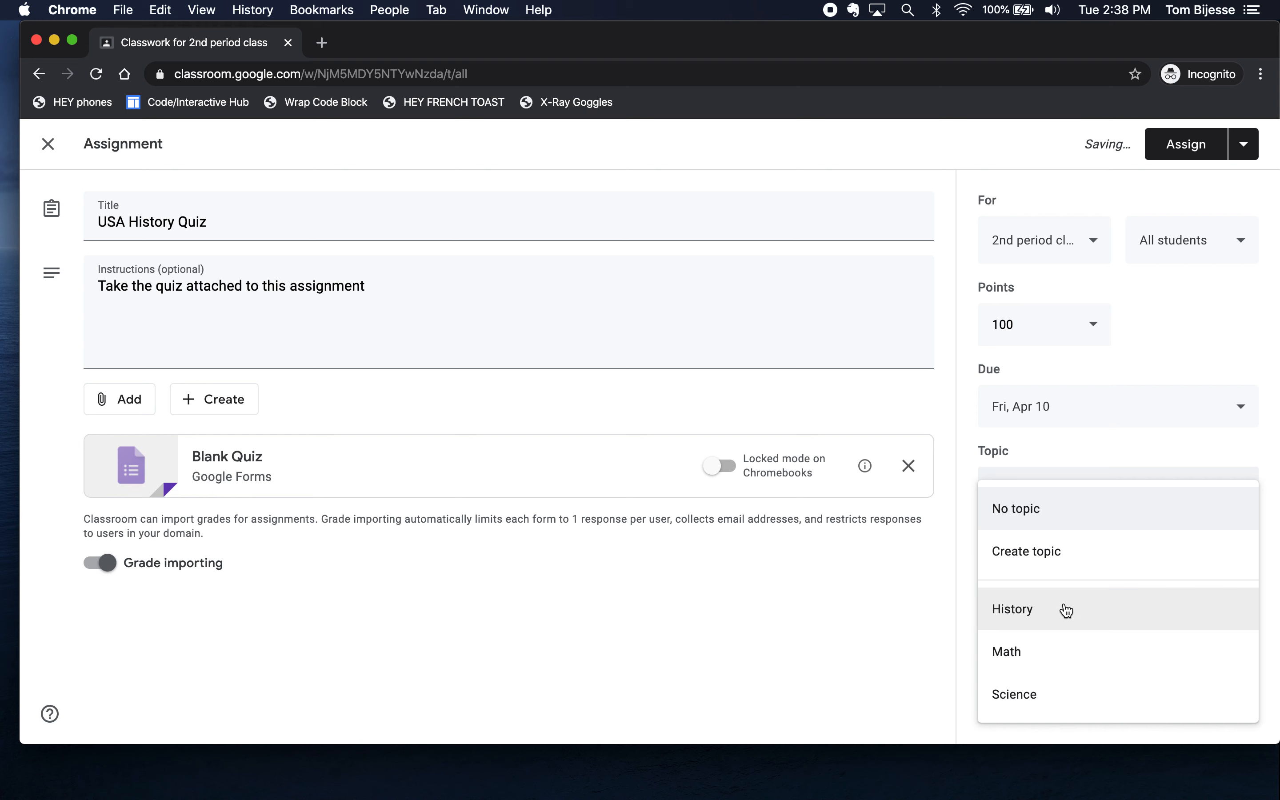
left_click(1044, 622)
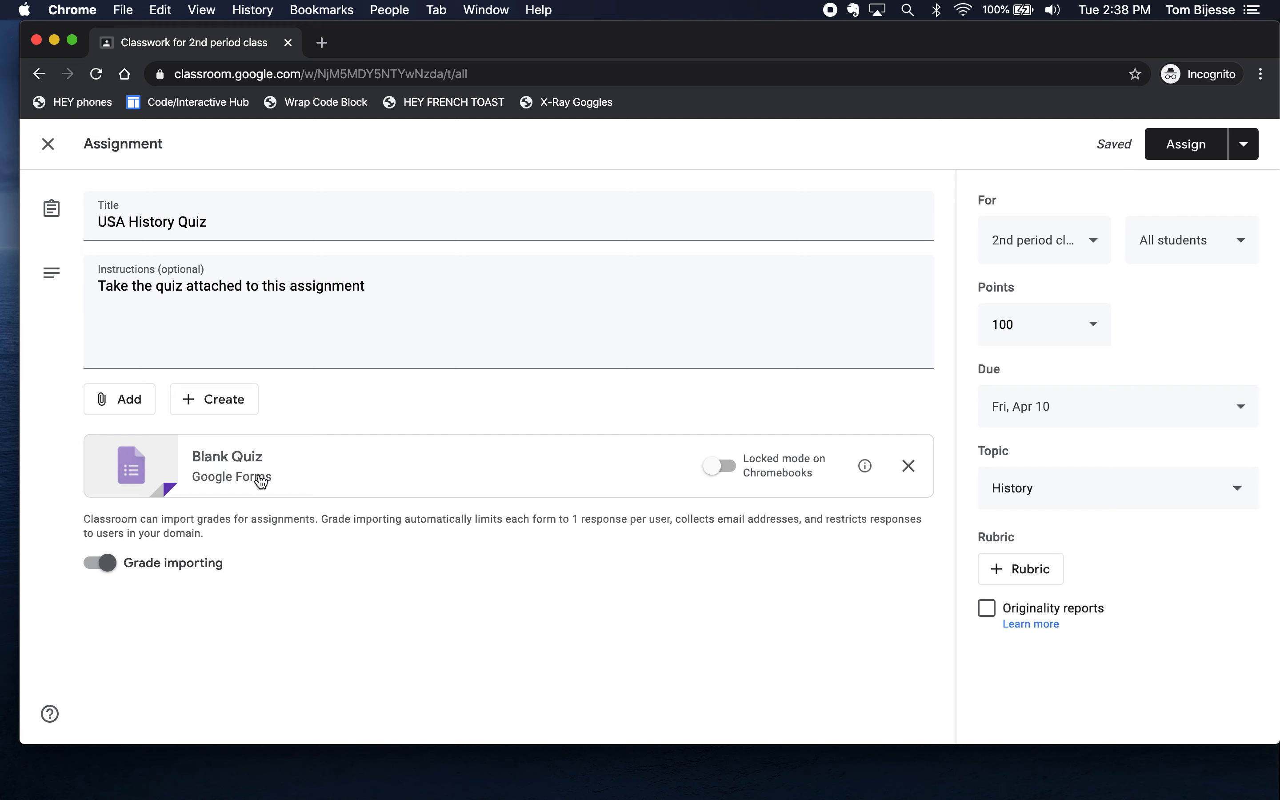
left_click(237, 462)
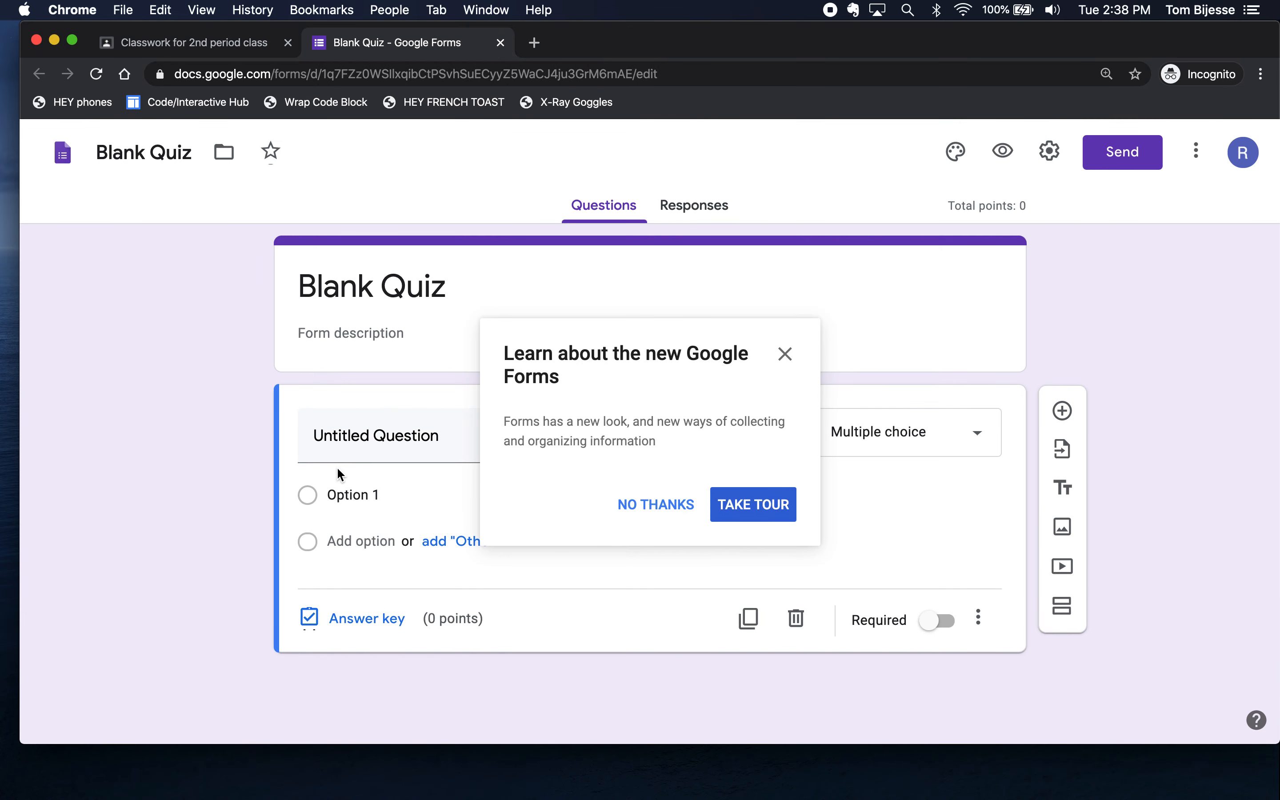
- Rename the Blank Quiz form to 'USA History Quiz'
left_click(785, 355)
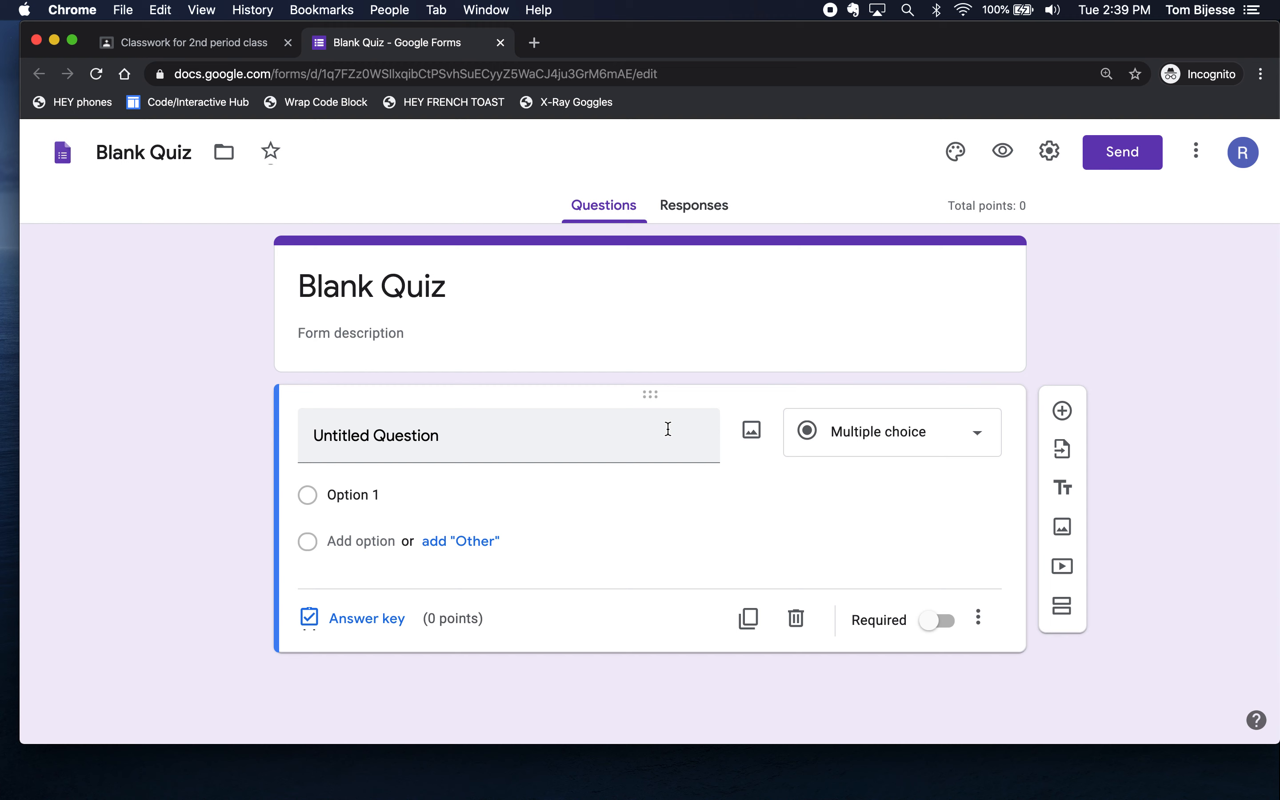
left_click(429, 287)
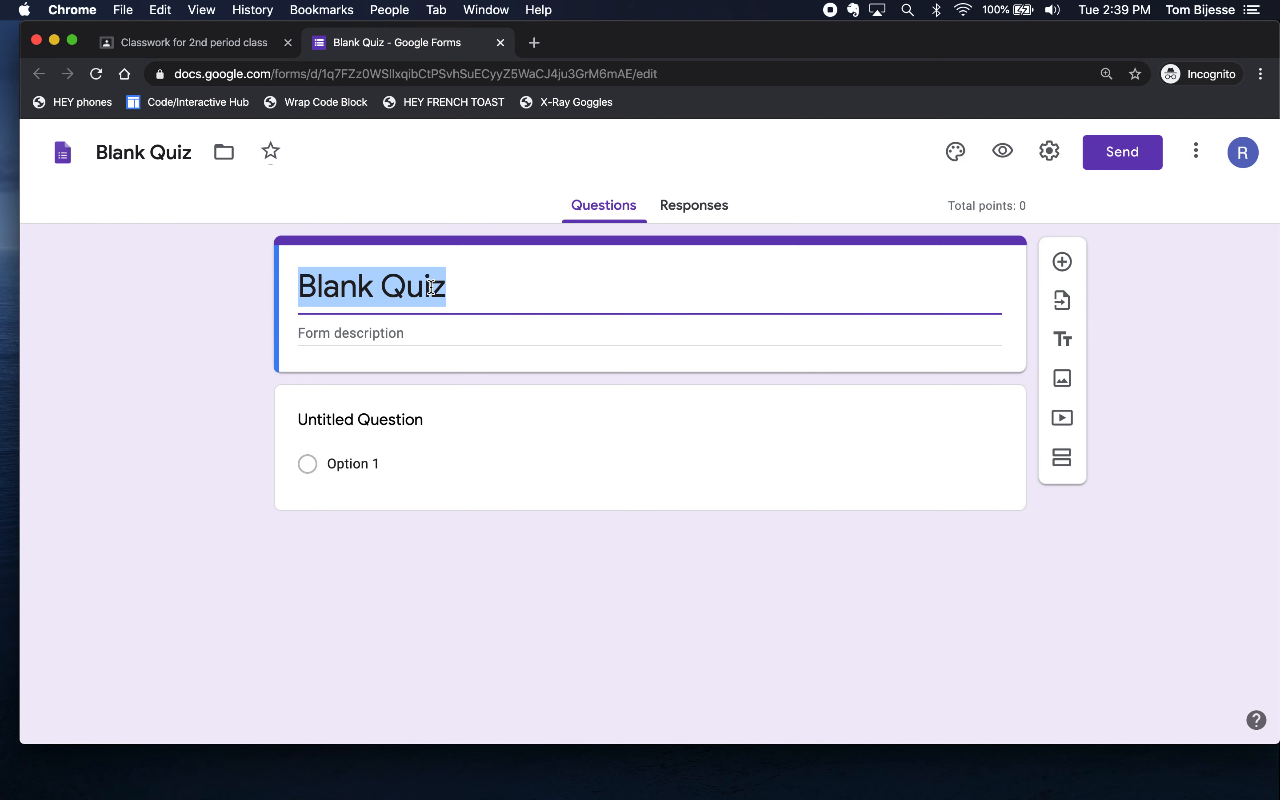
type("USA ")
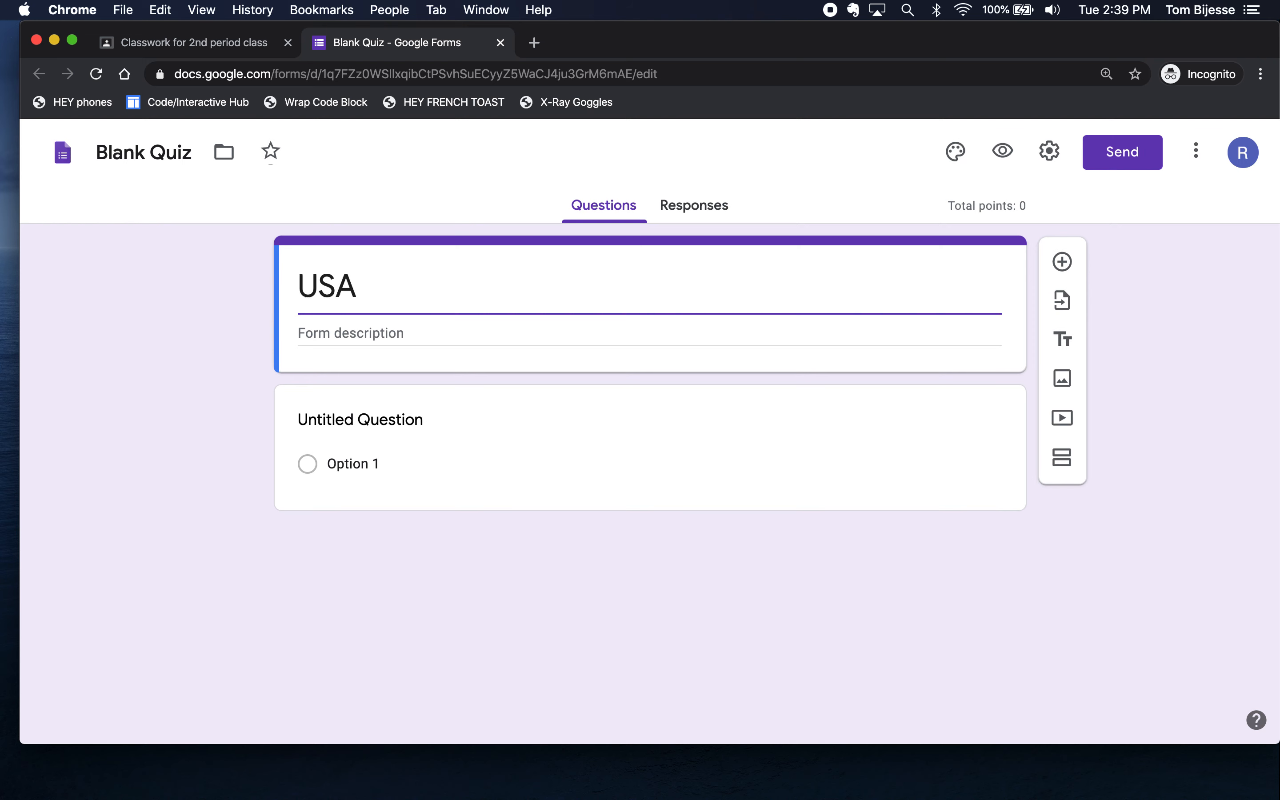
type("History Q")
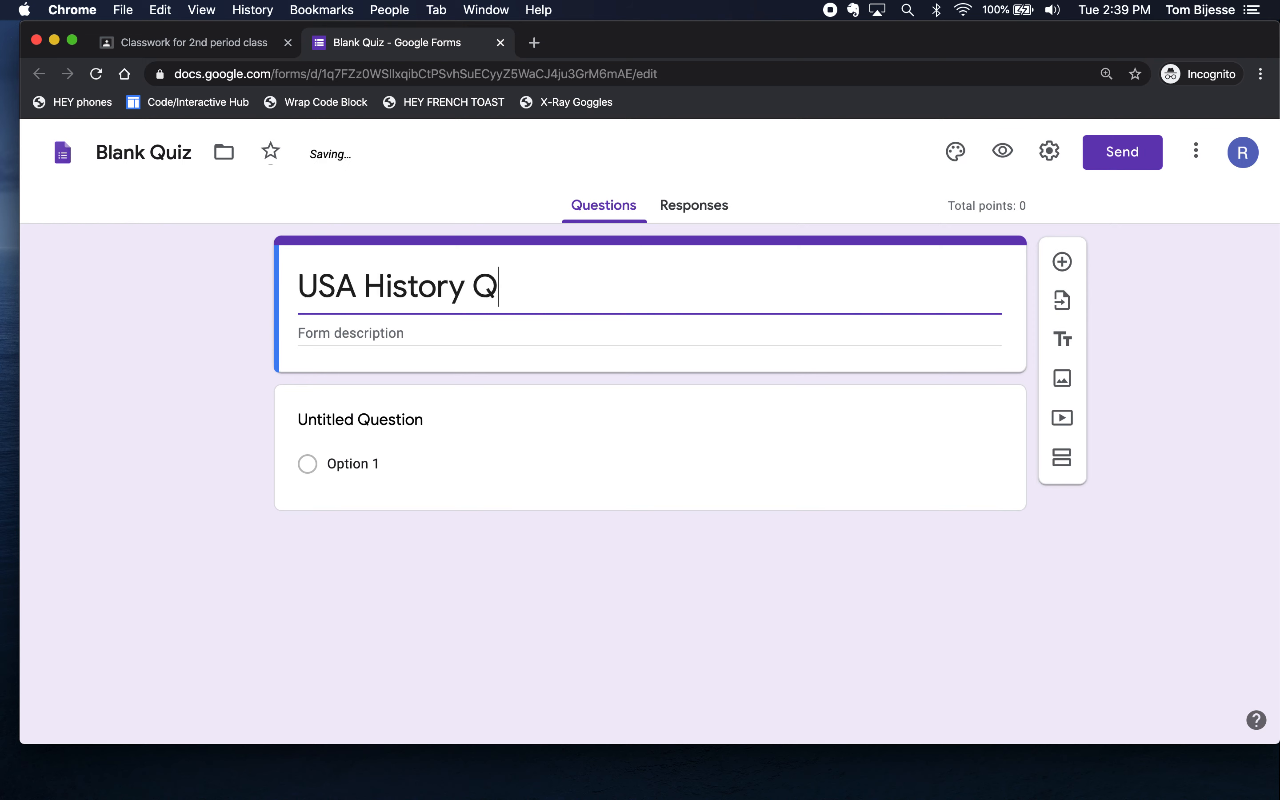
type("uiz")
left_click(169, 419)
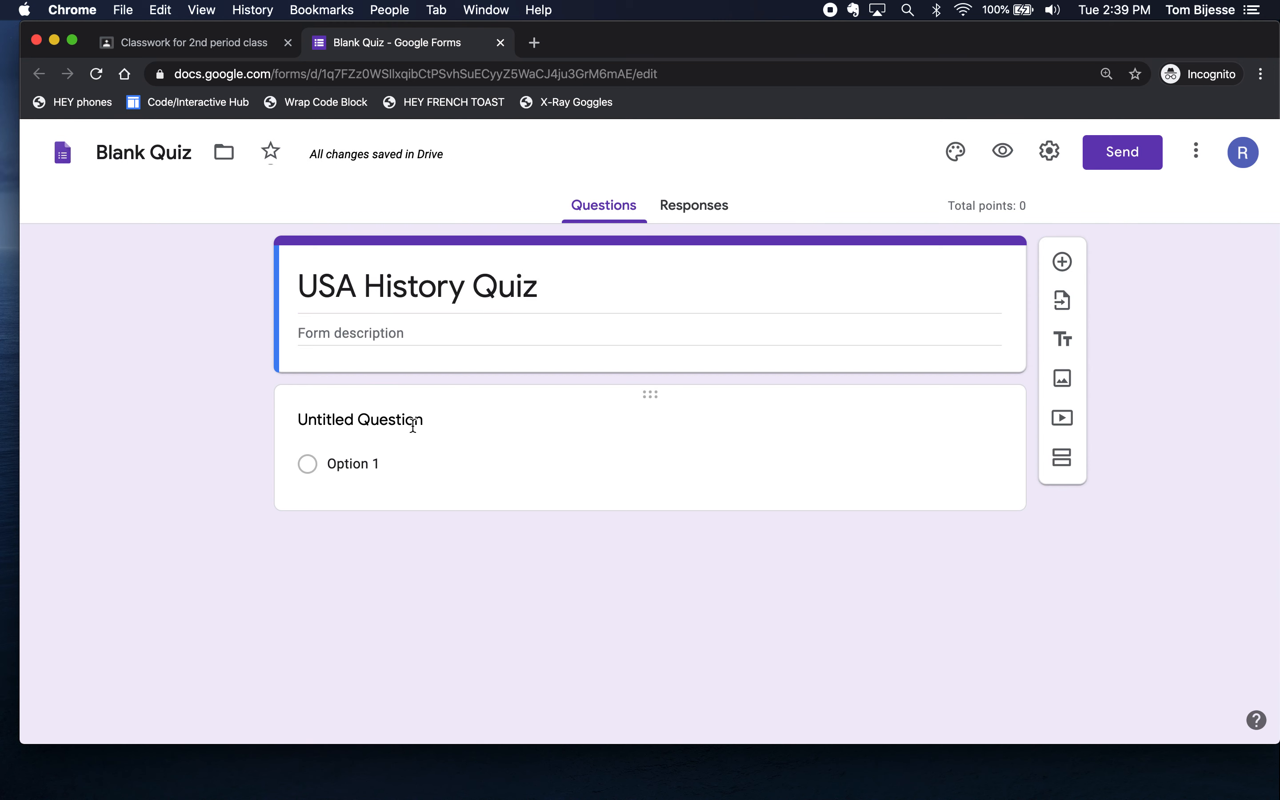
left_click(390, 419)
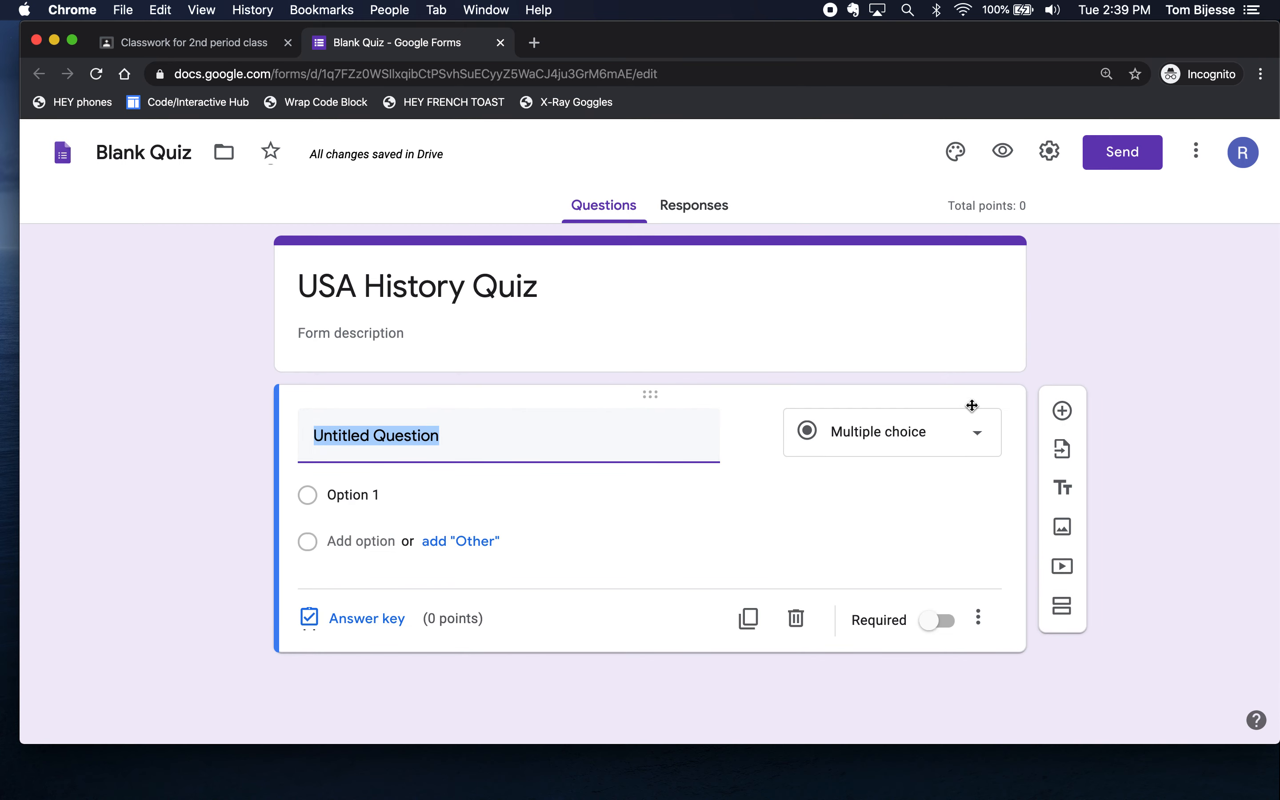
- Write the multiple-choice question 'Who was the First President' with choices Washington, Lincoln and Other
left_click(980, 434)
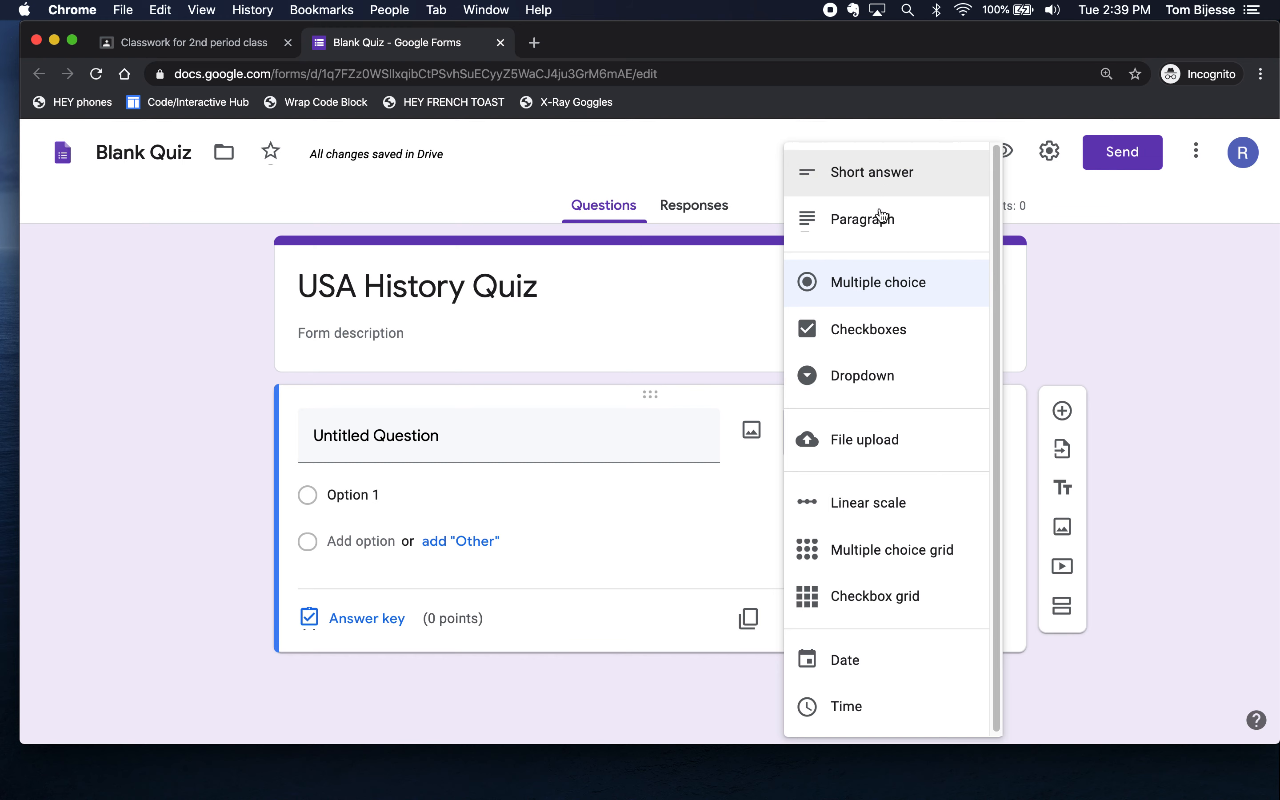
left_click(466, 437)
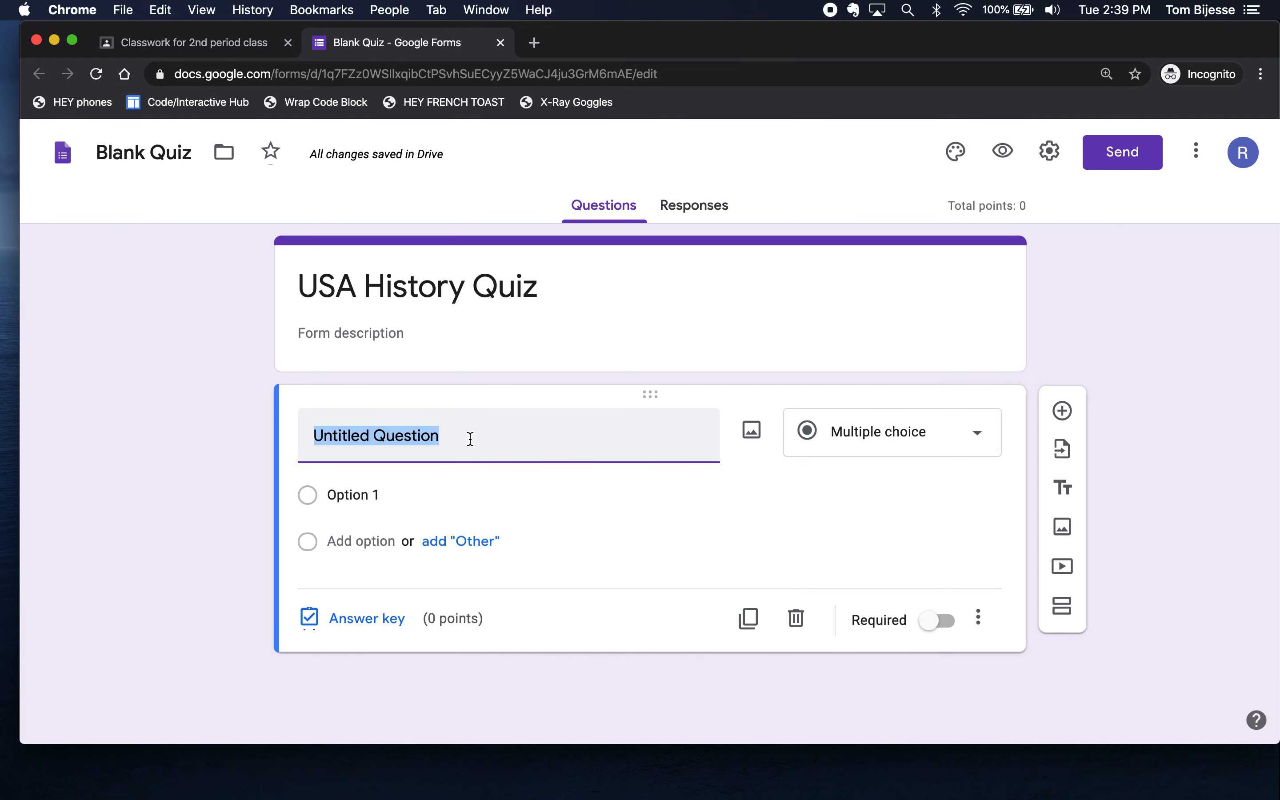
type("Who was the ")
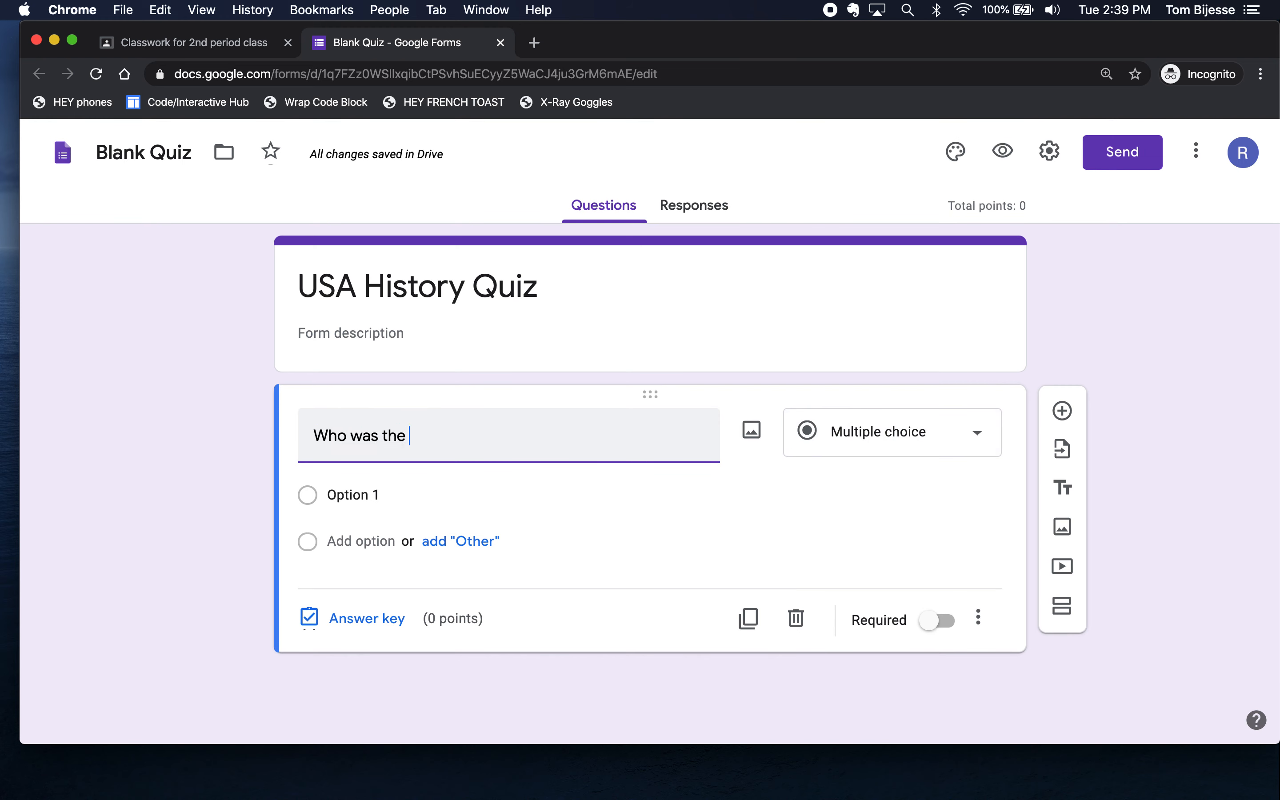
type("First Pr")
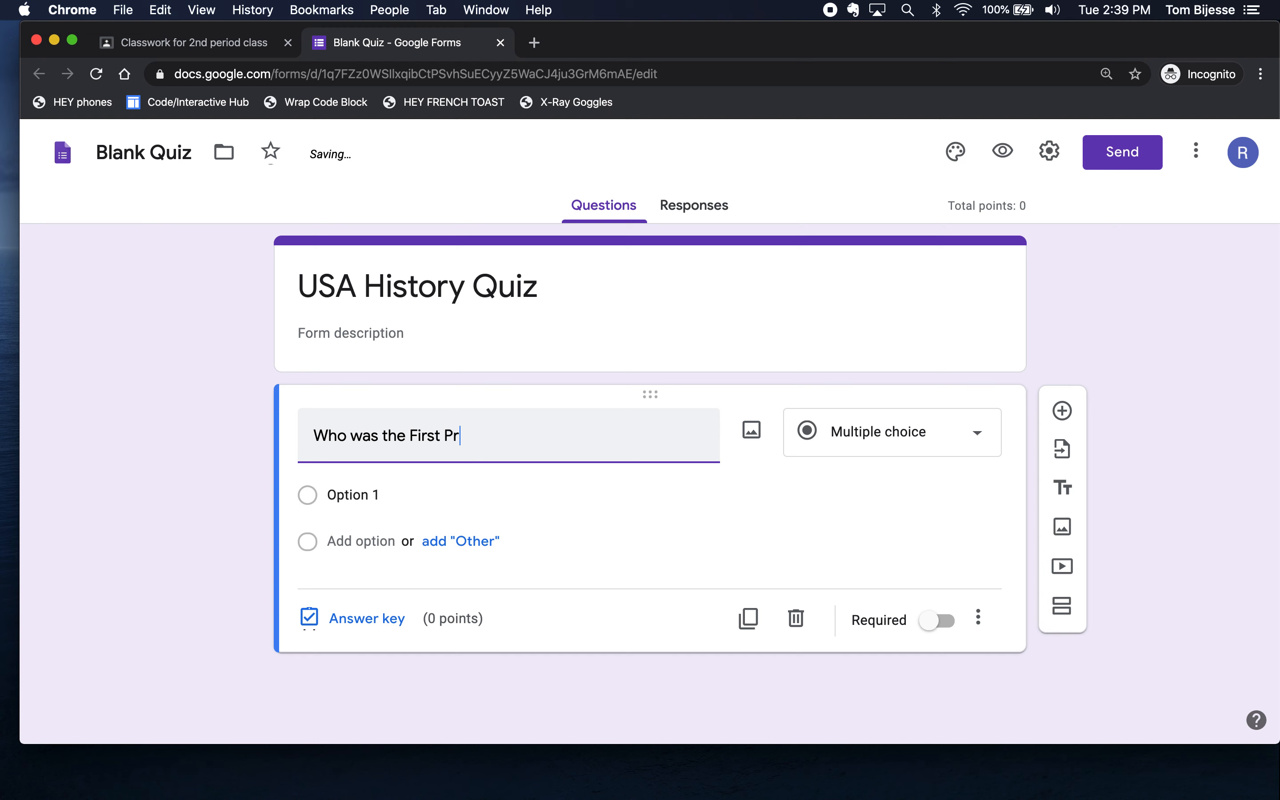
type("esident")
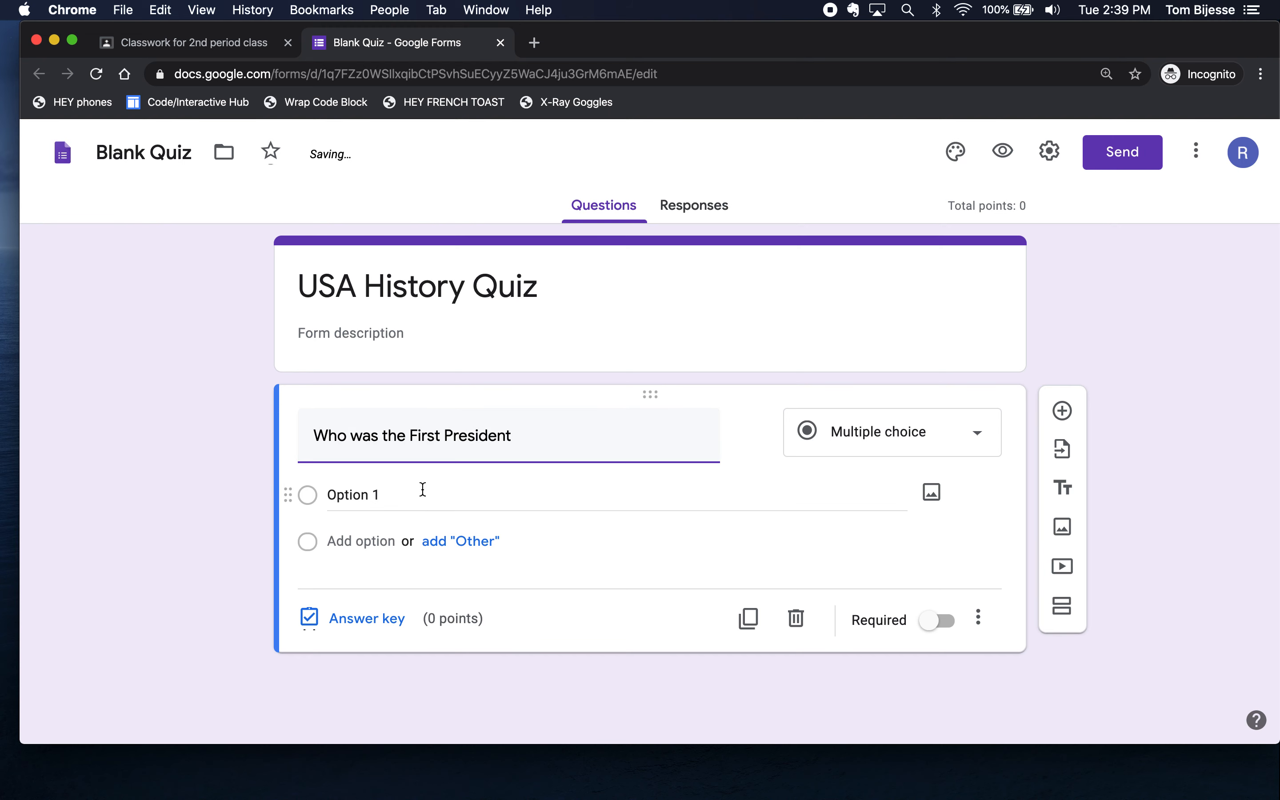
left_click(368, 491)
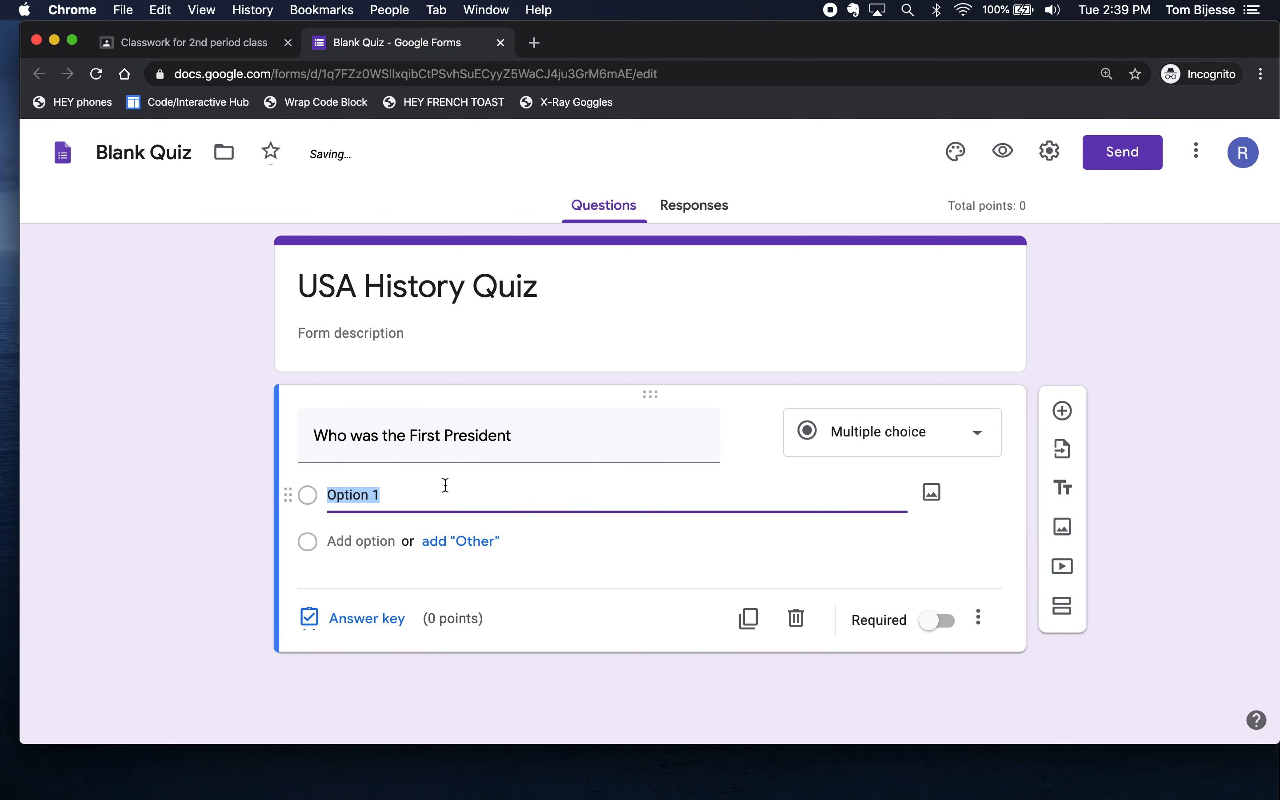
type("Washington")
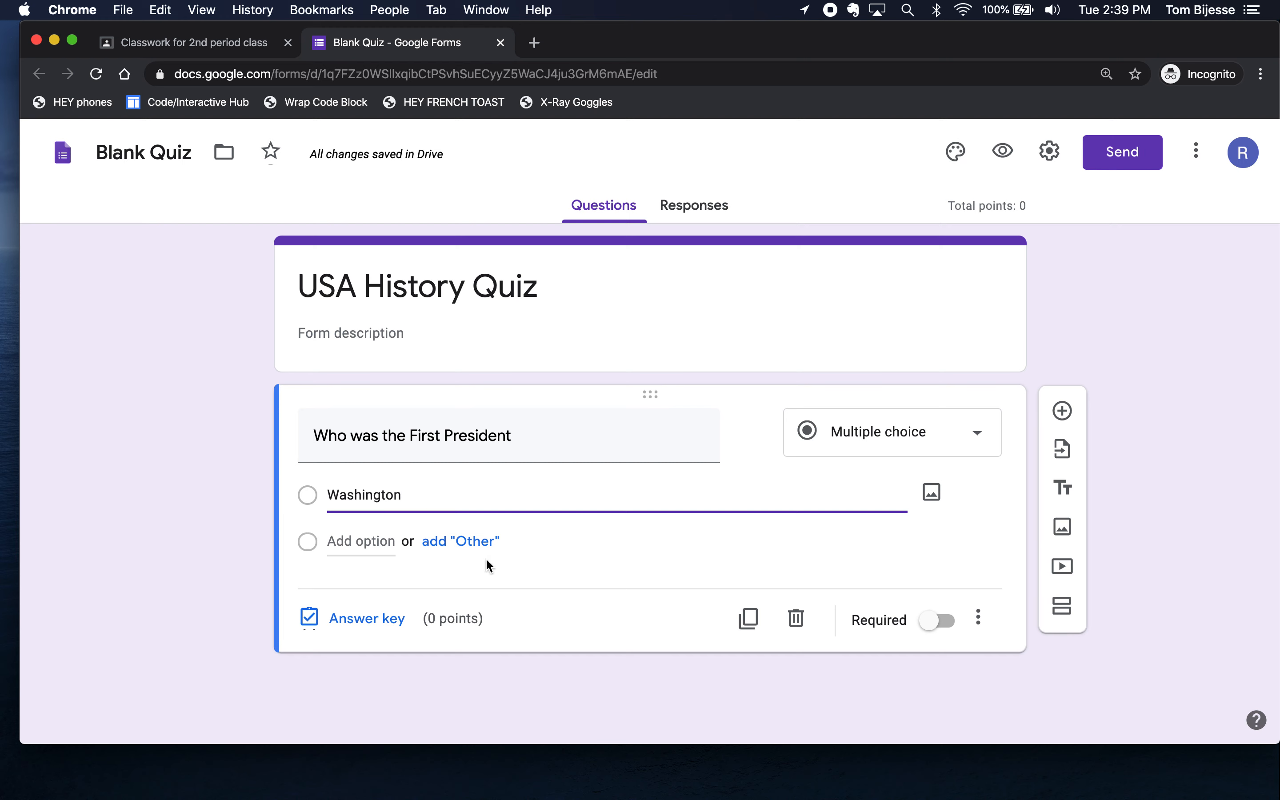
left_click(359, 540)
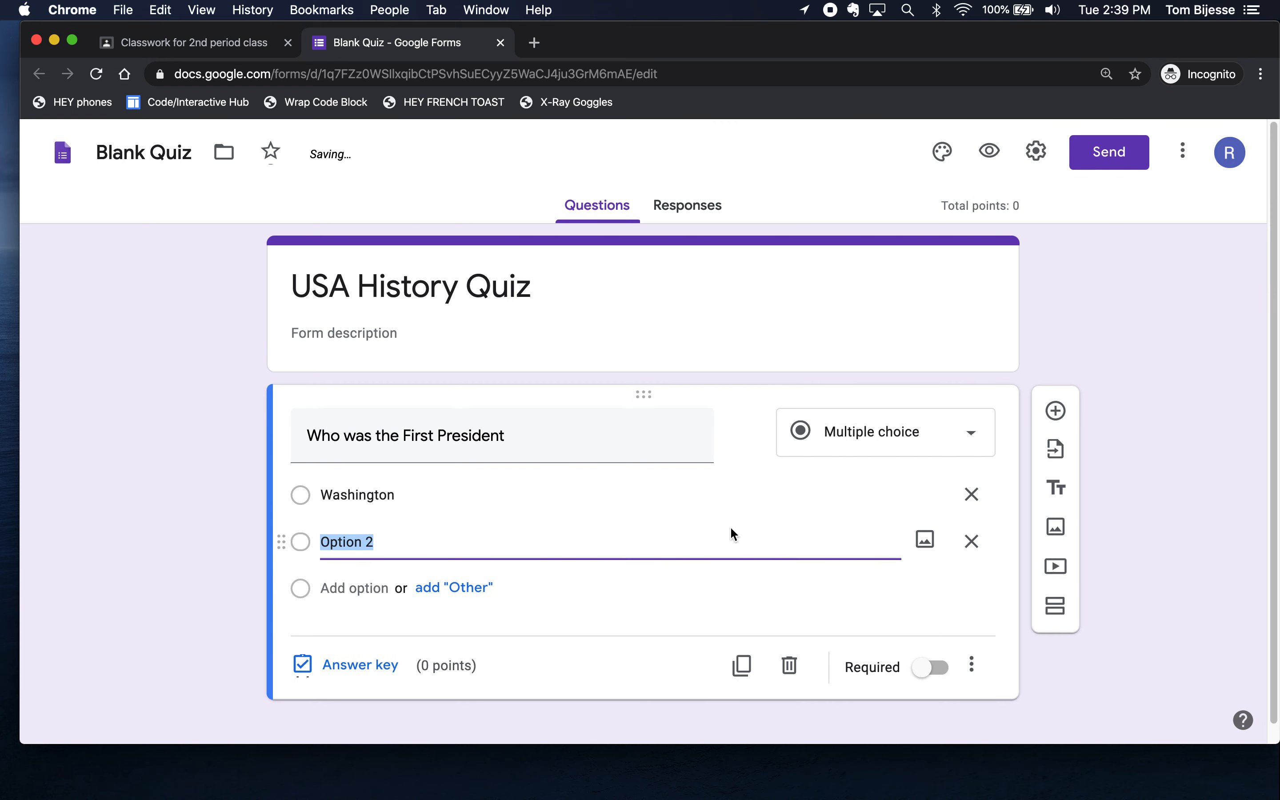
type("Lincoln")
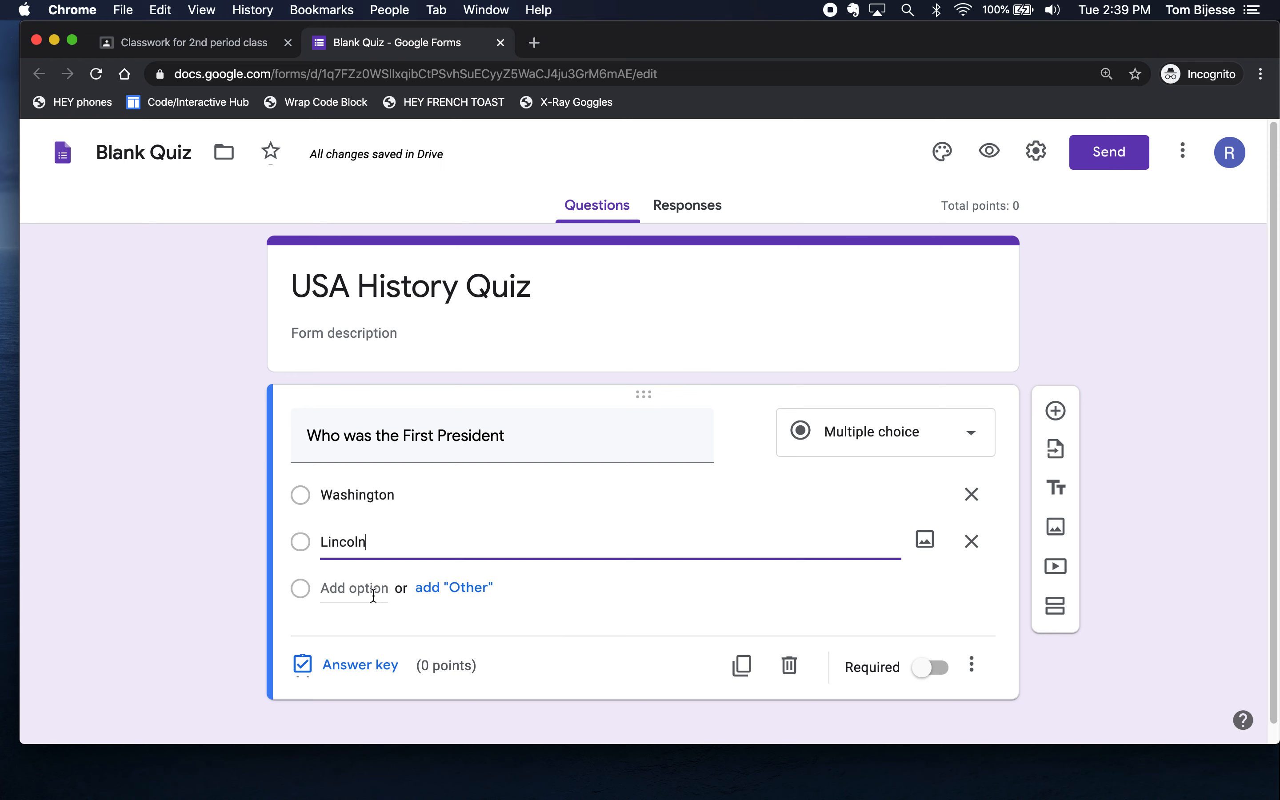
left_click(473, 592)
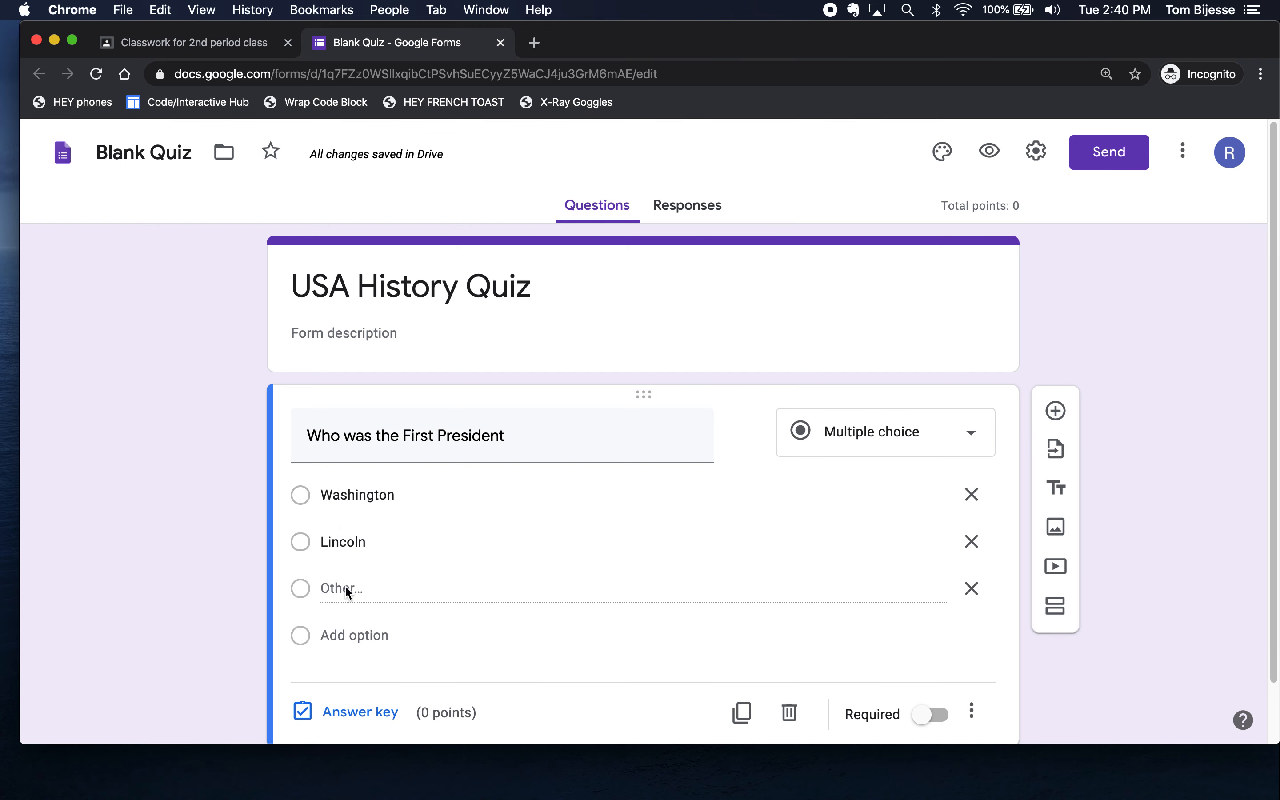
scroll(618, 582, "down", 2)
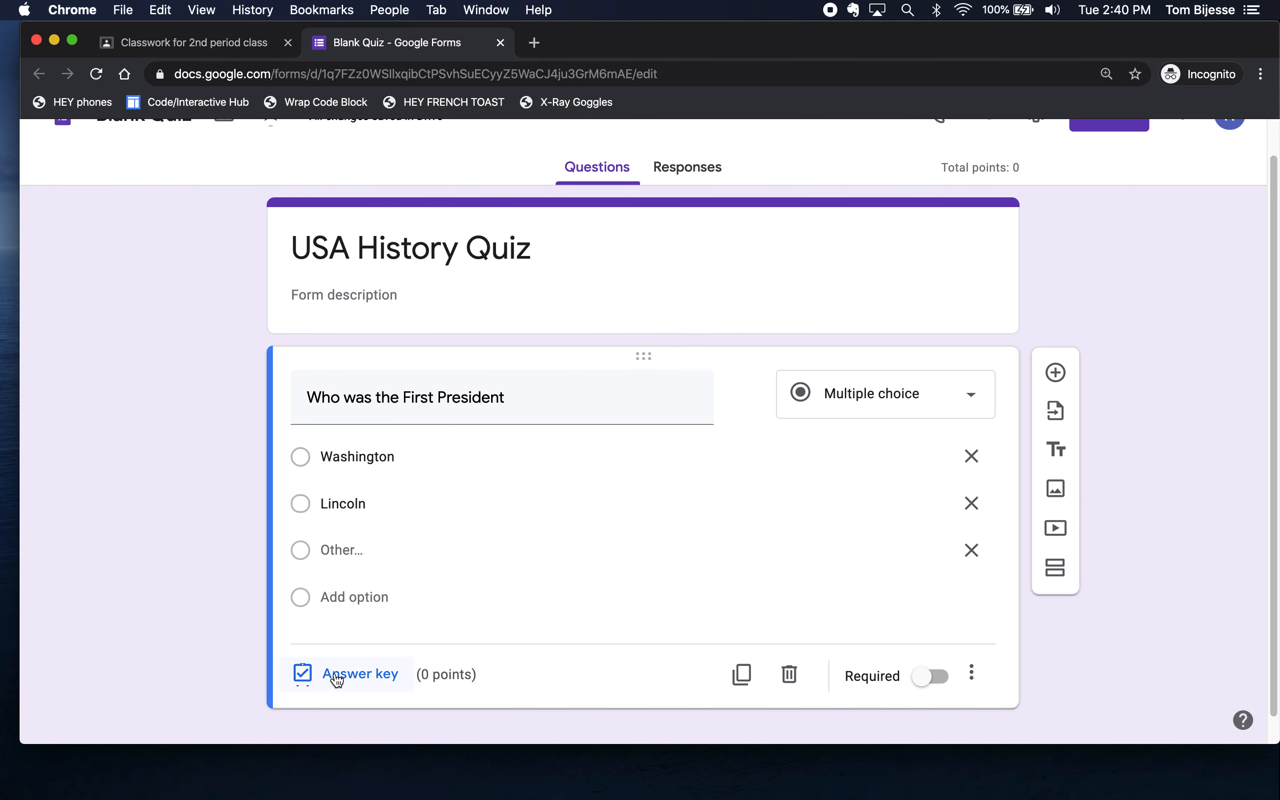
left_click(357, 679)
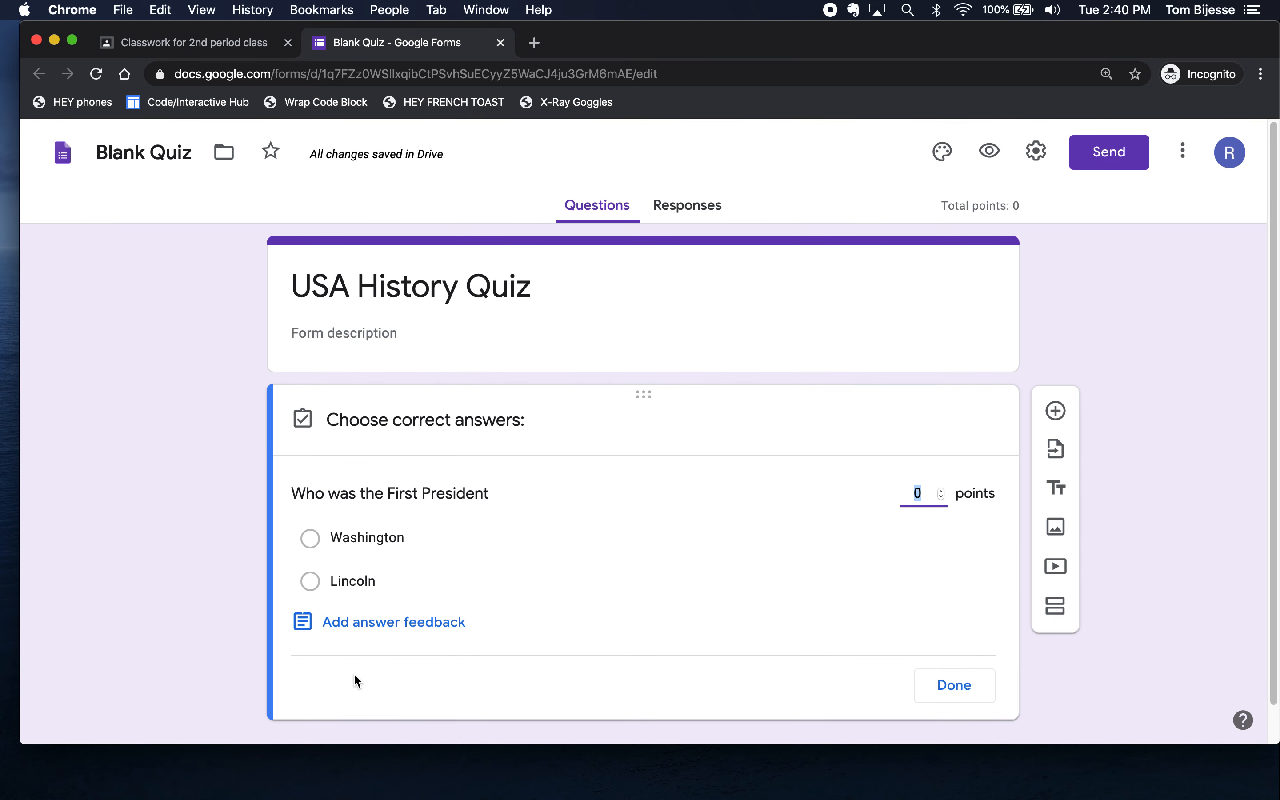
- In the answer key, mark Washington correct and make the question worth 5 points
left_click(309, 538)
left_click(934, 492)
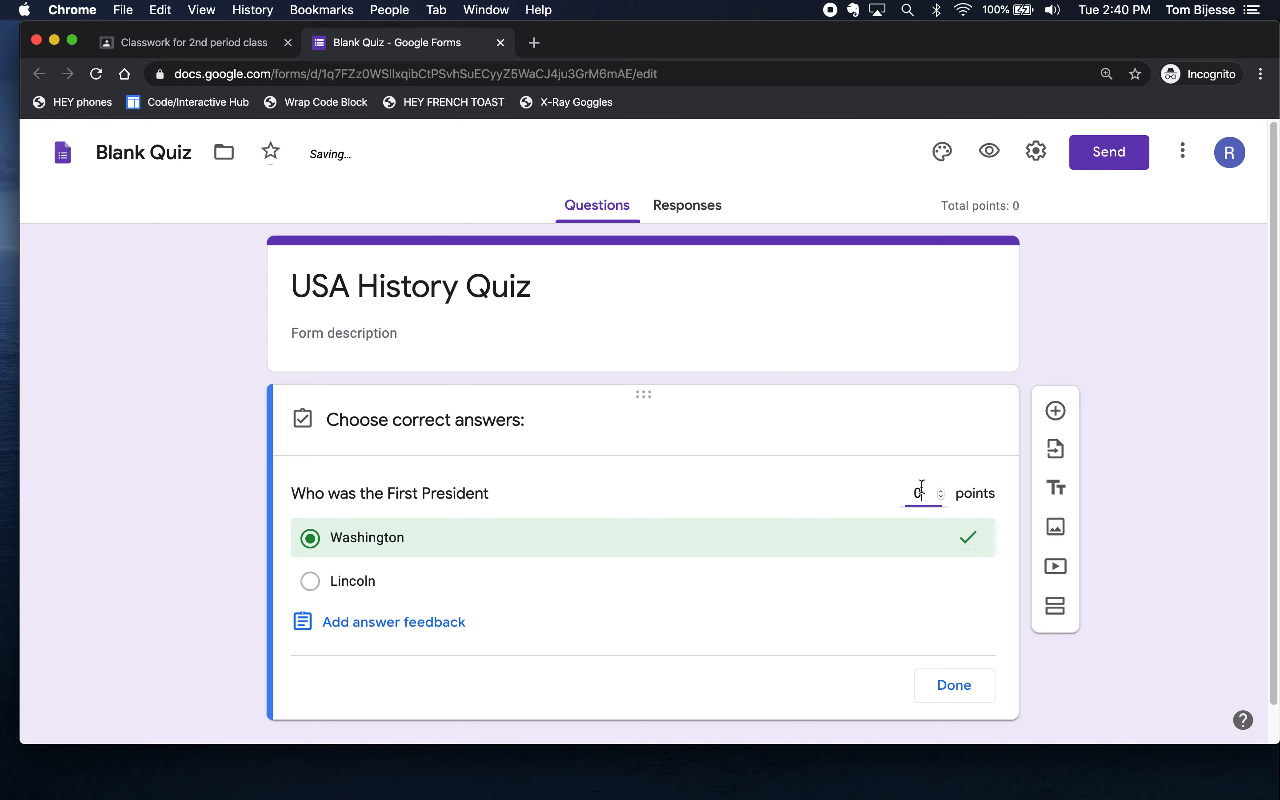
key("BackSpace")
type("5")
left_click(1154, 525)
left_click(951, 678)
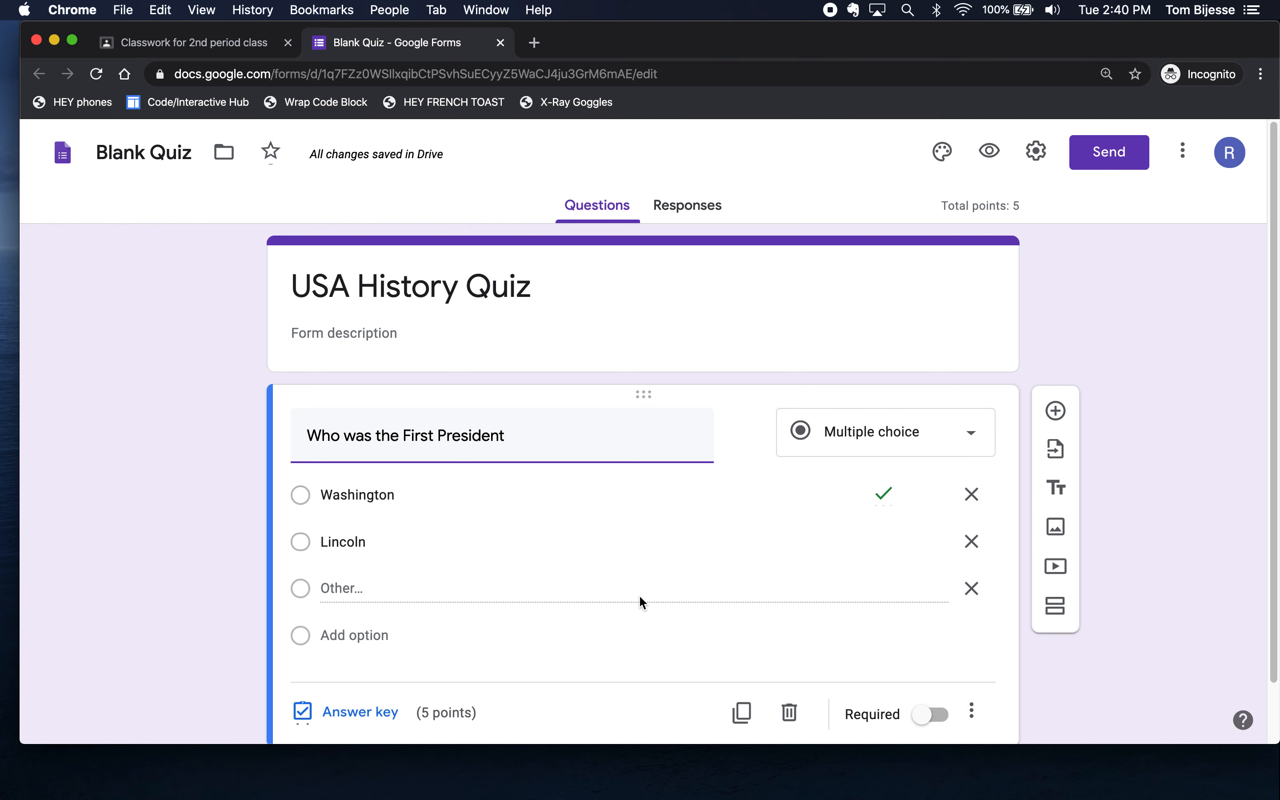
scroll(607, 588, "down", 2)
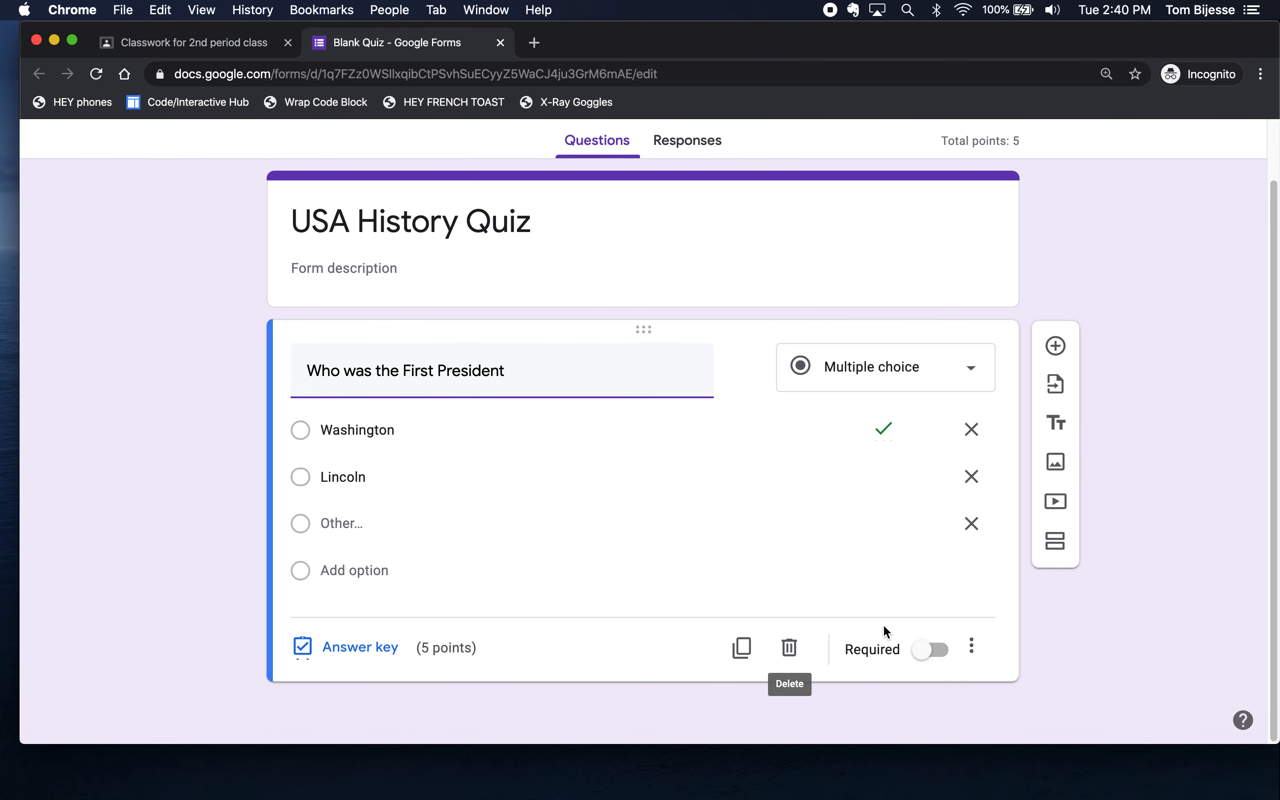
- Add a second question, short answer, reading 'When was the war of 1812?'
left_click(1055, 353)
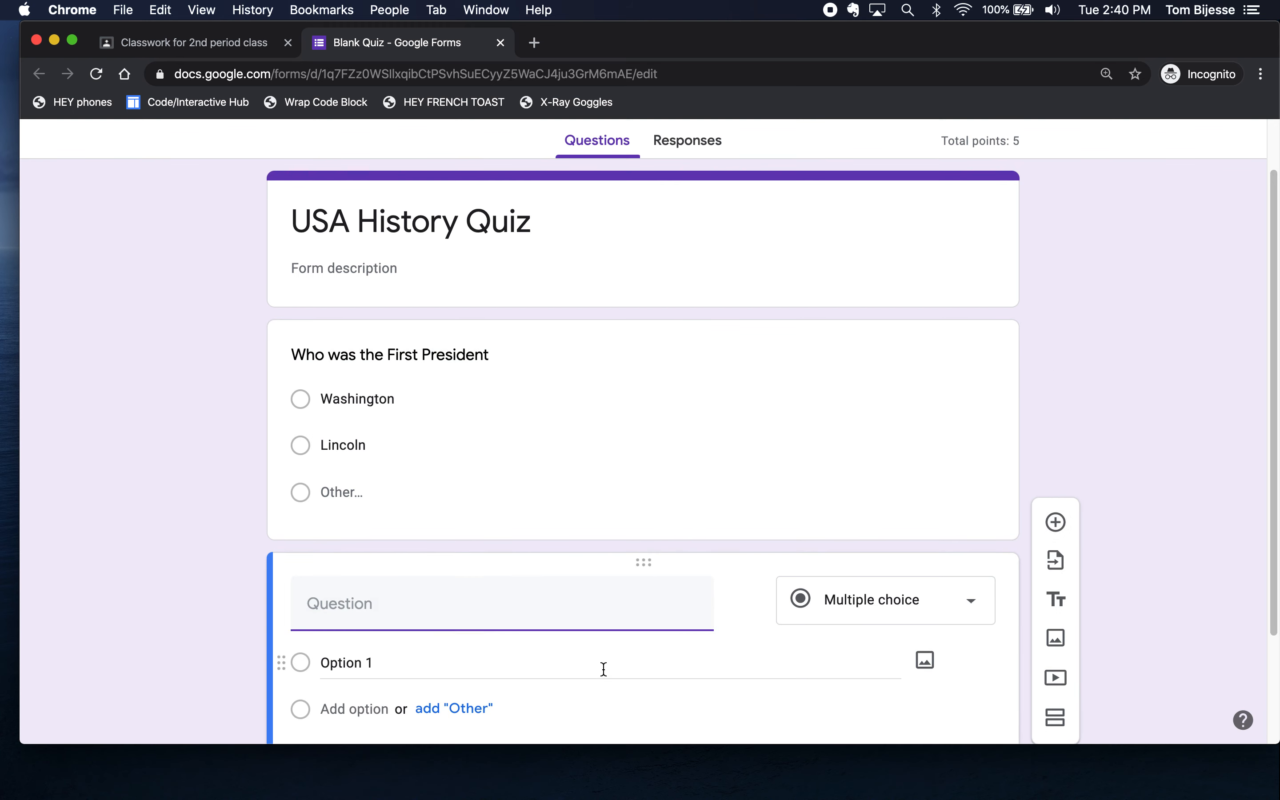
left_click(895, 601)
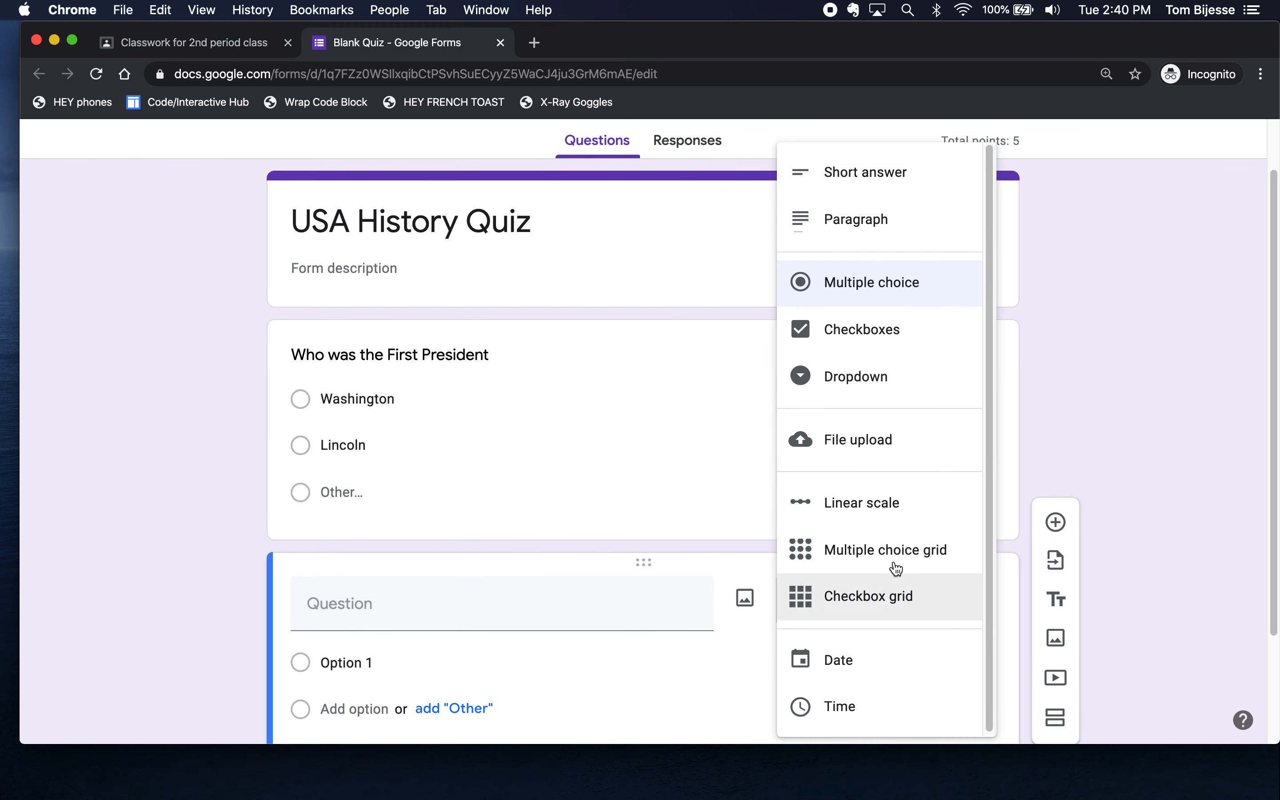
left_click(889, 182)
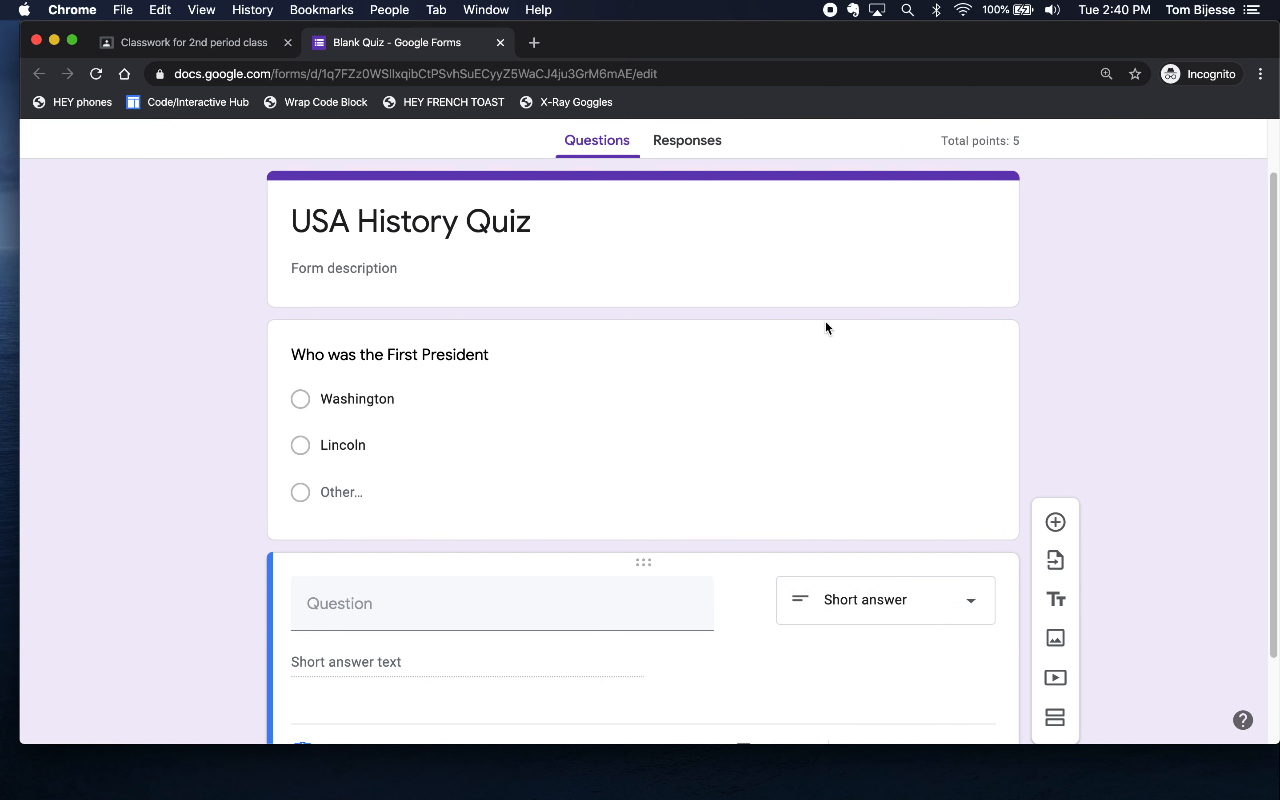
left_click(408, 608)
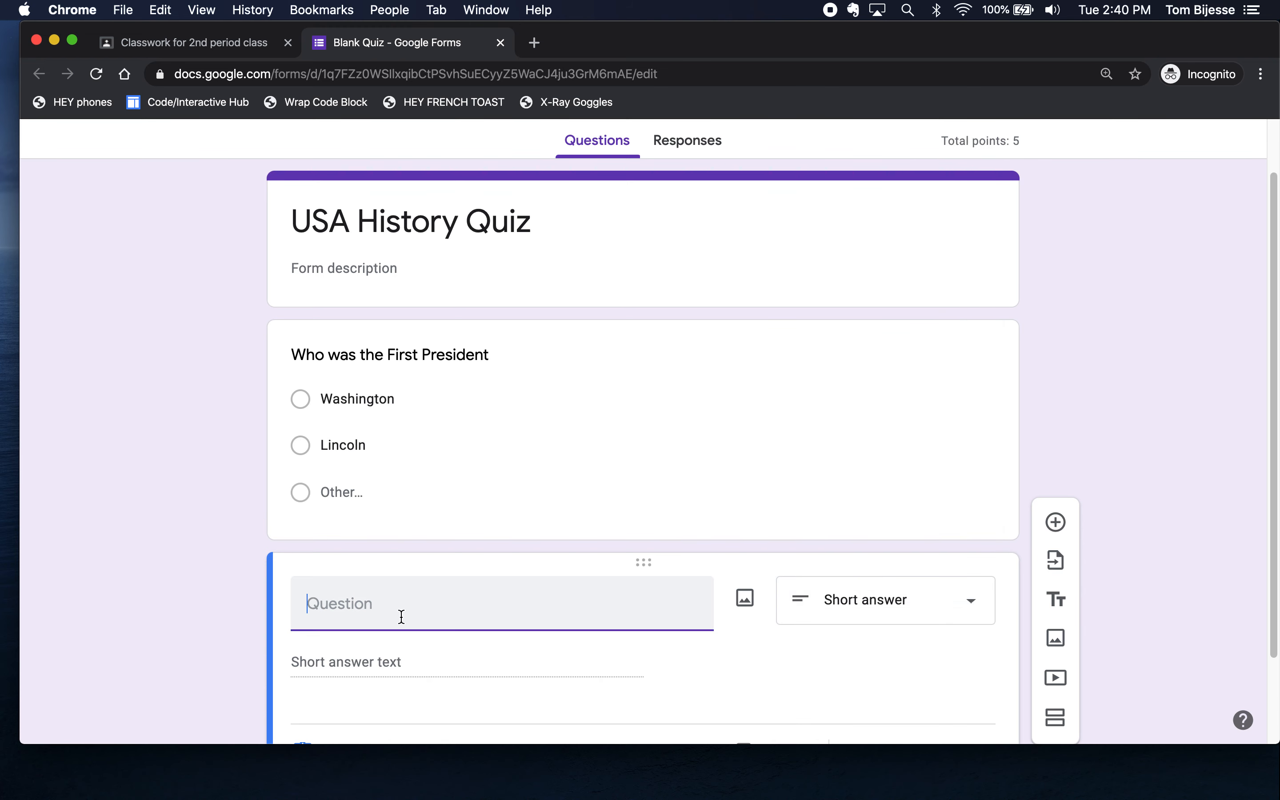
type("When was the war of 1812?")
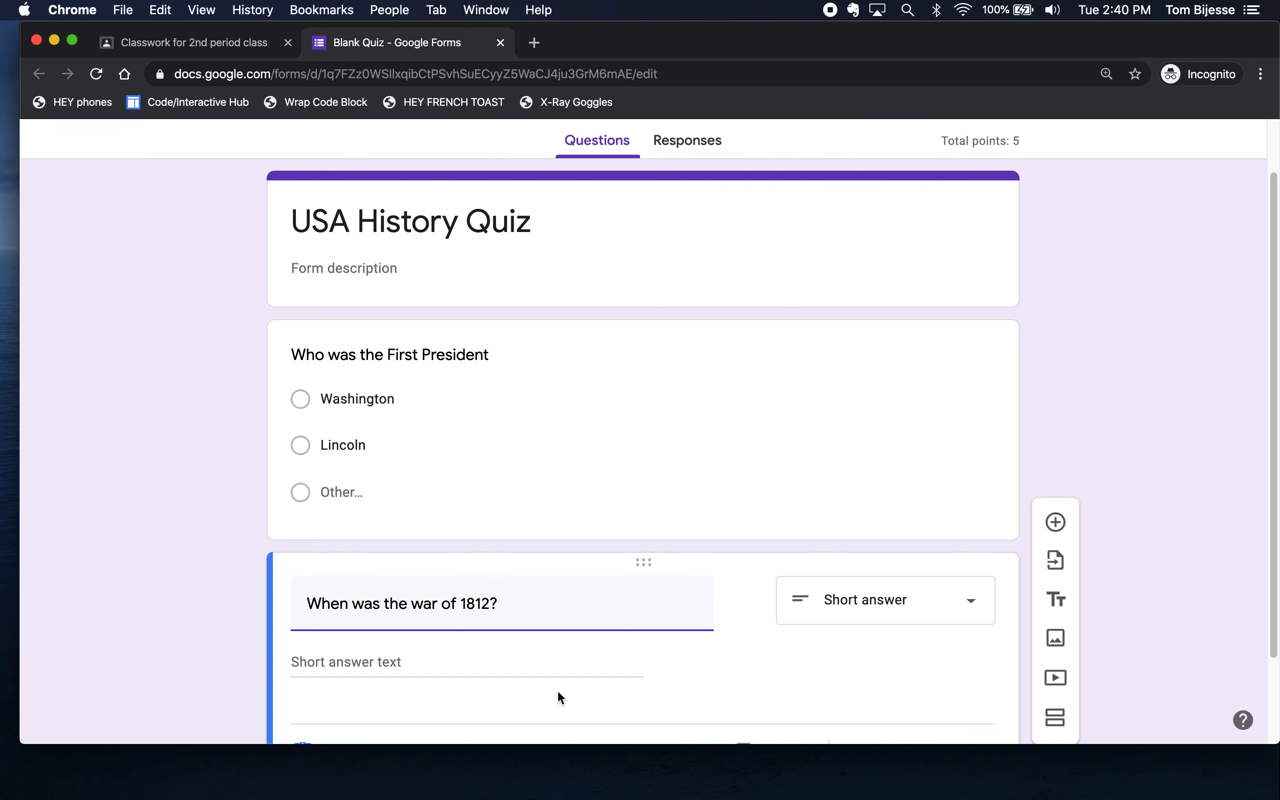
left_click(239, 631)
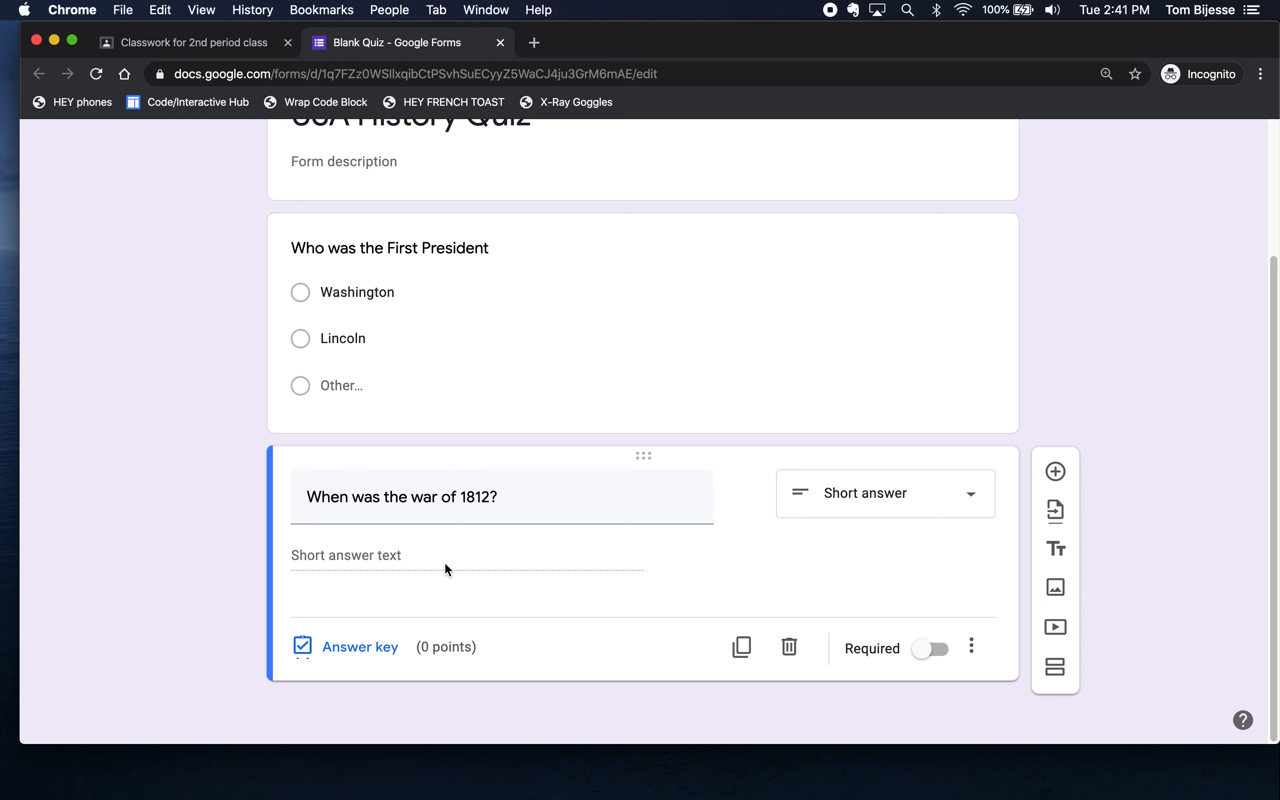
left_click(336, 648)
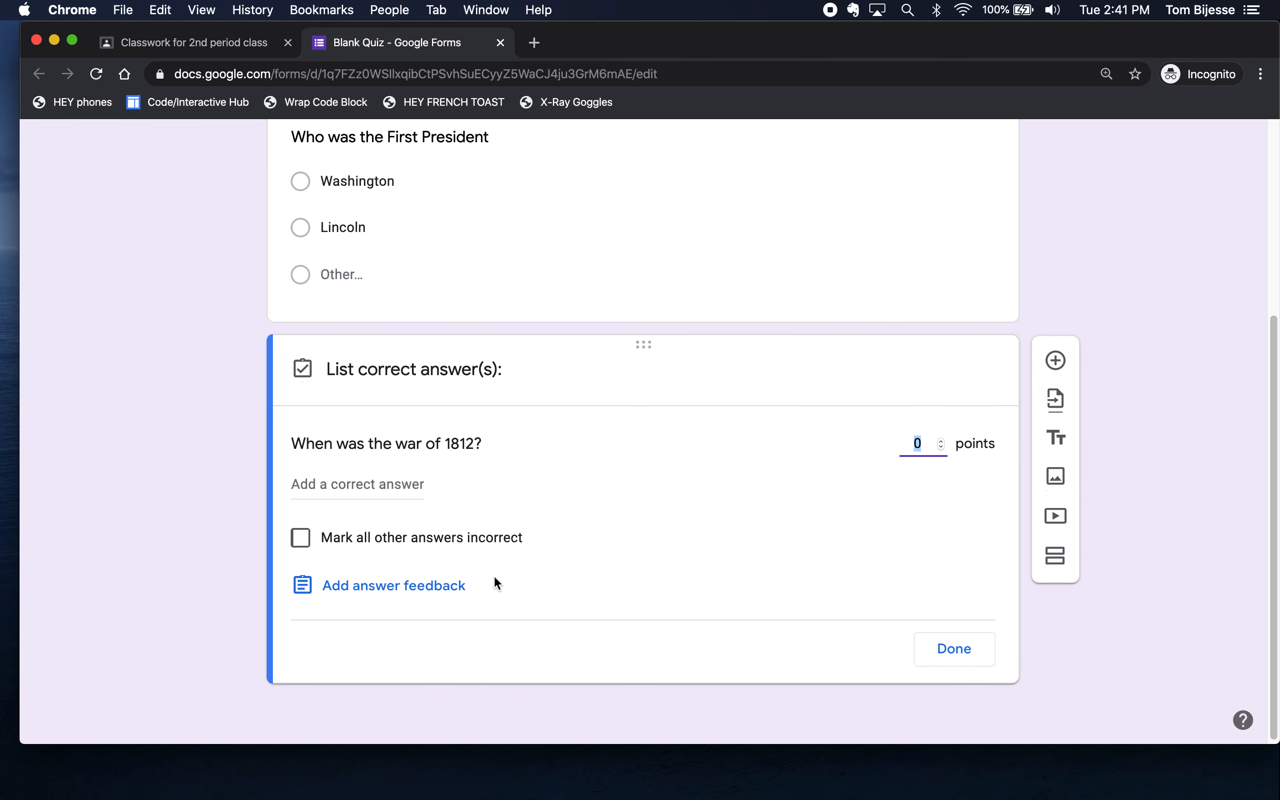
left_click(375, 483)
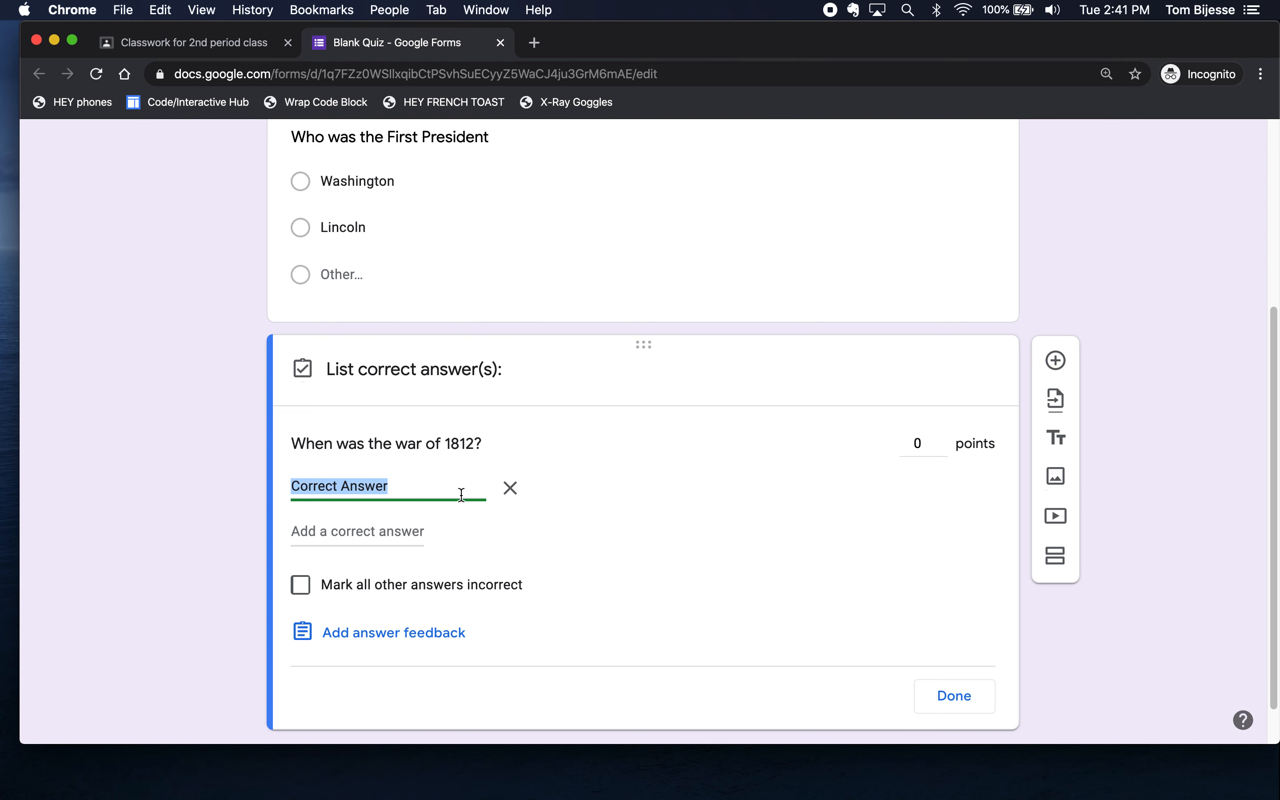
type("1812")
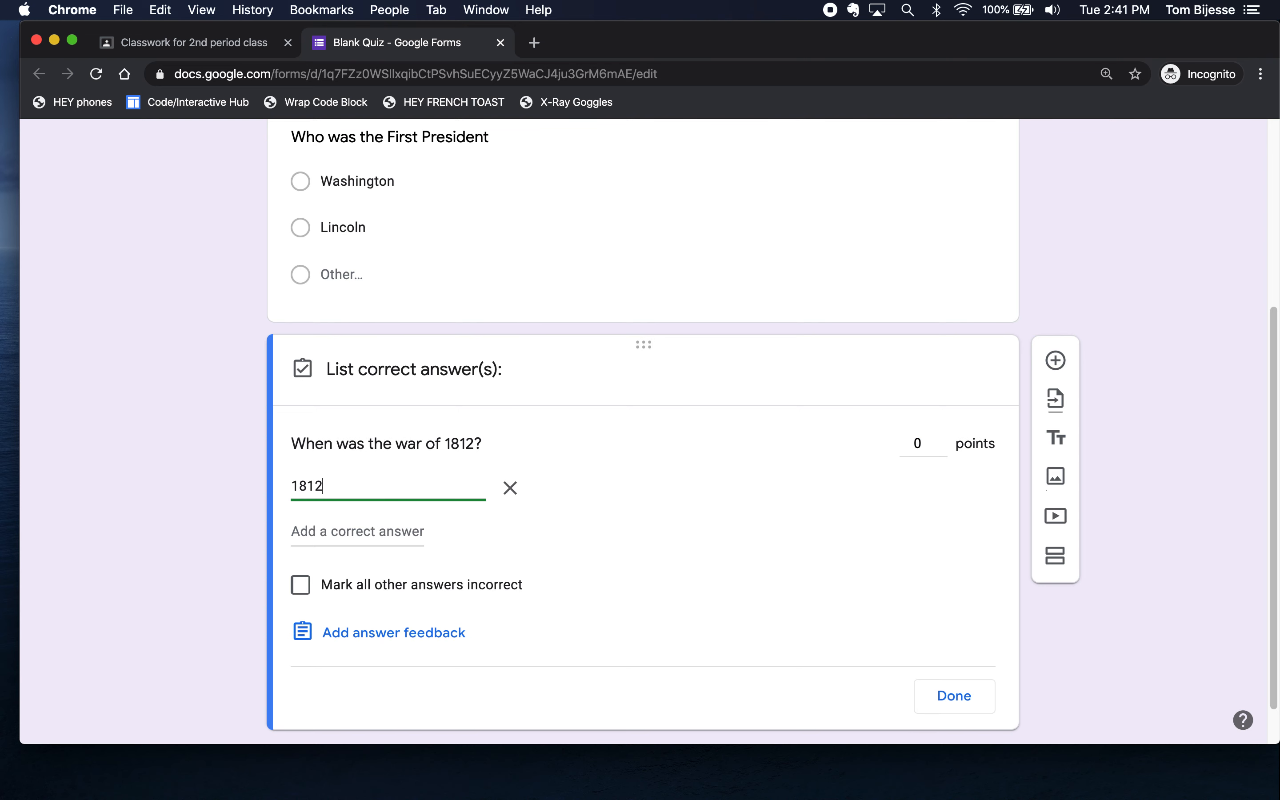
left_click(353, 531)
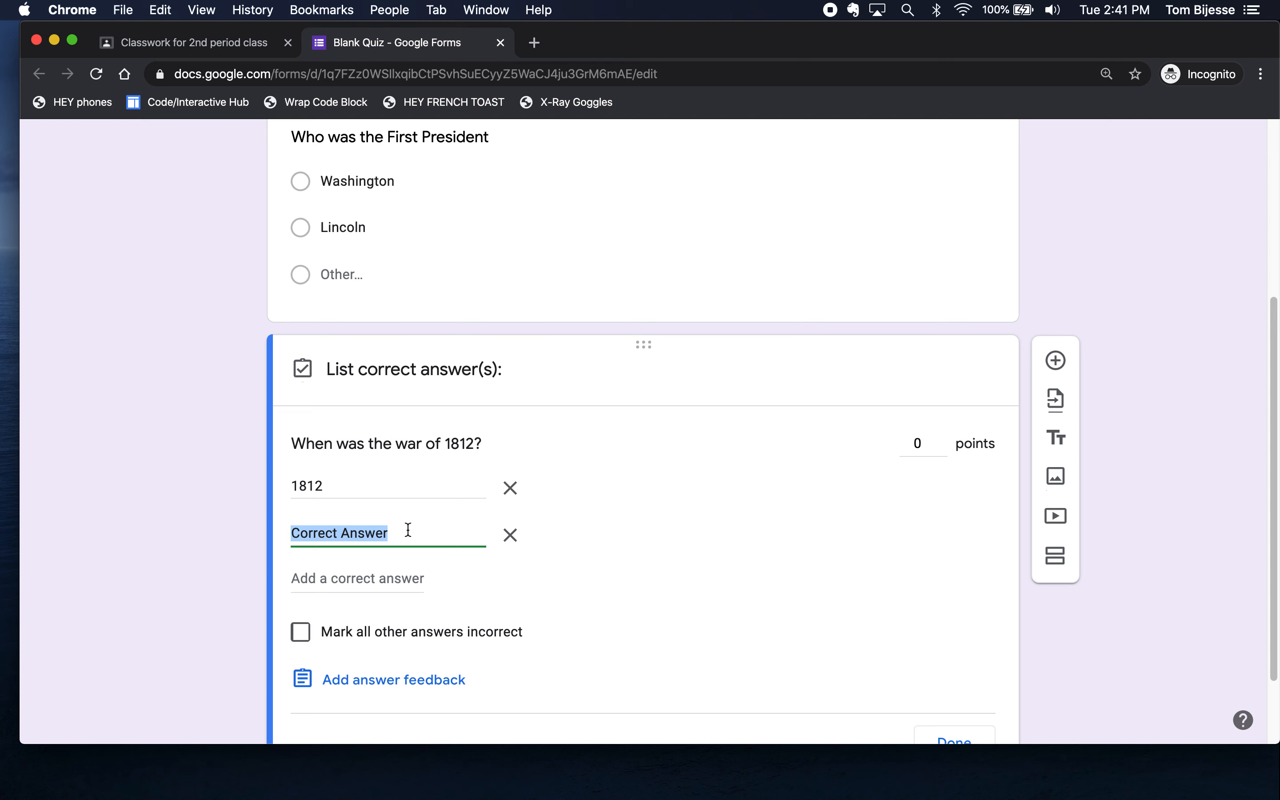
type("the year 1812")
left_click(598, 555)
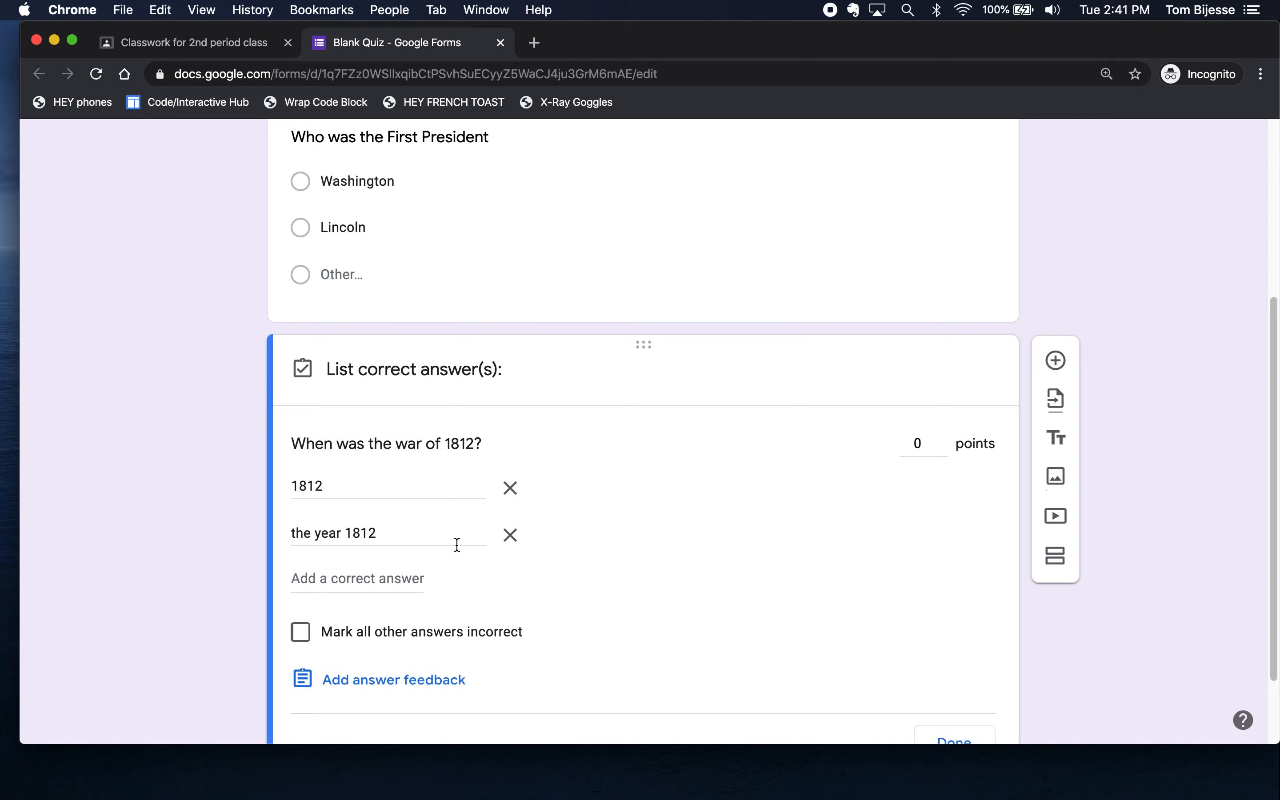
left_click(510, 535)
left_click(510, 487)
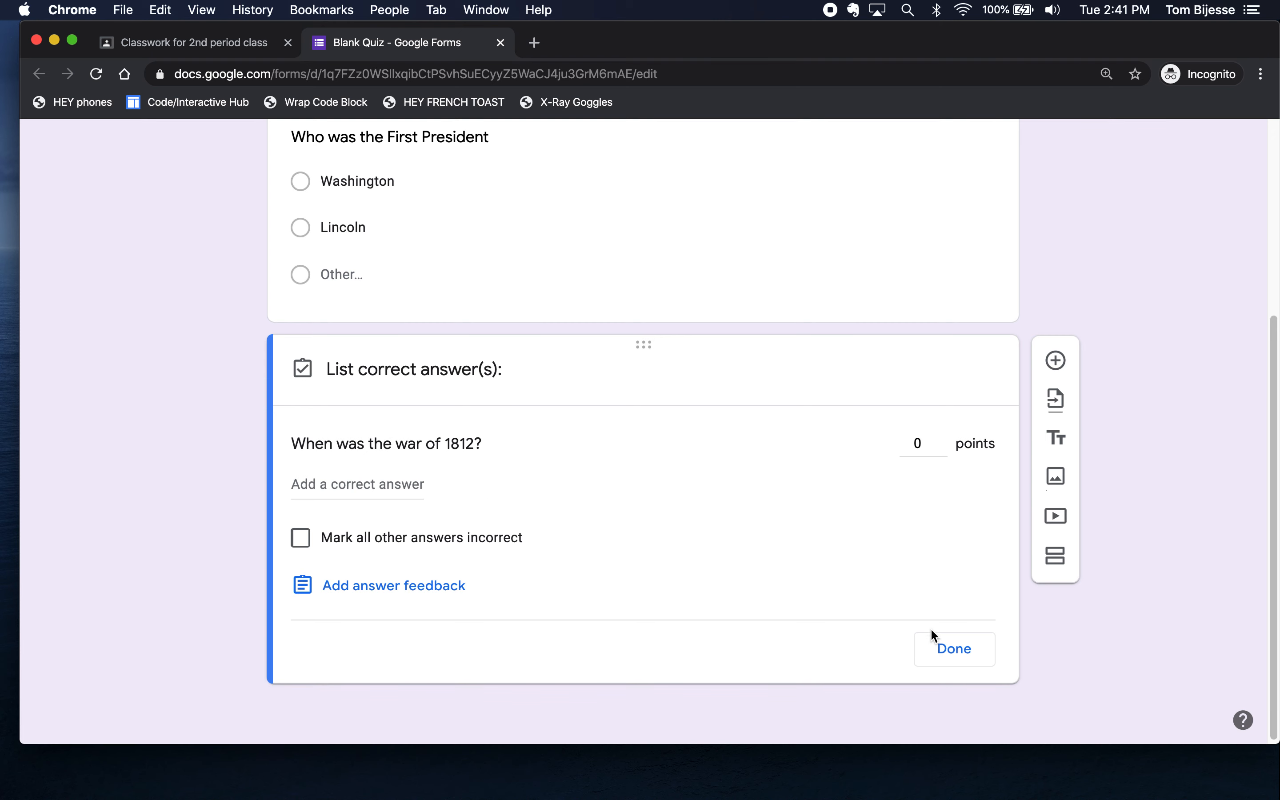
left_click(952, 649)
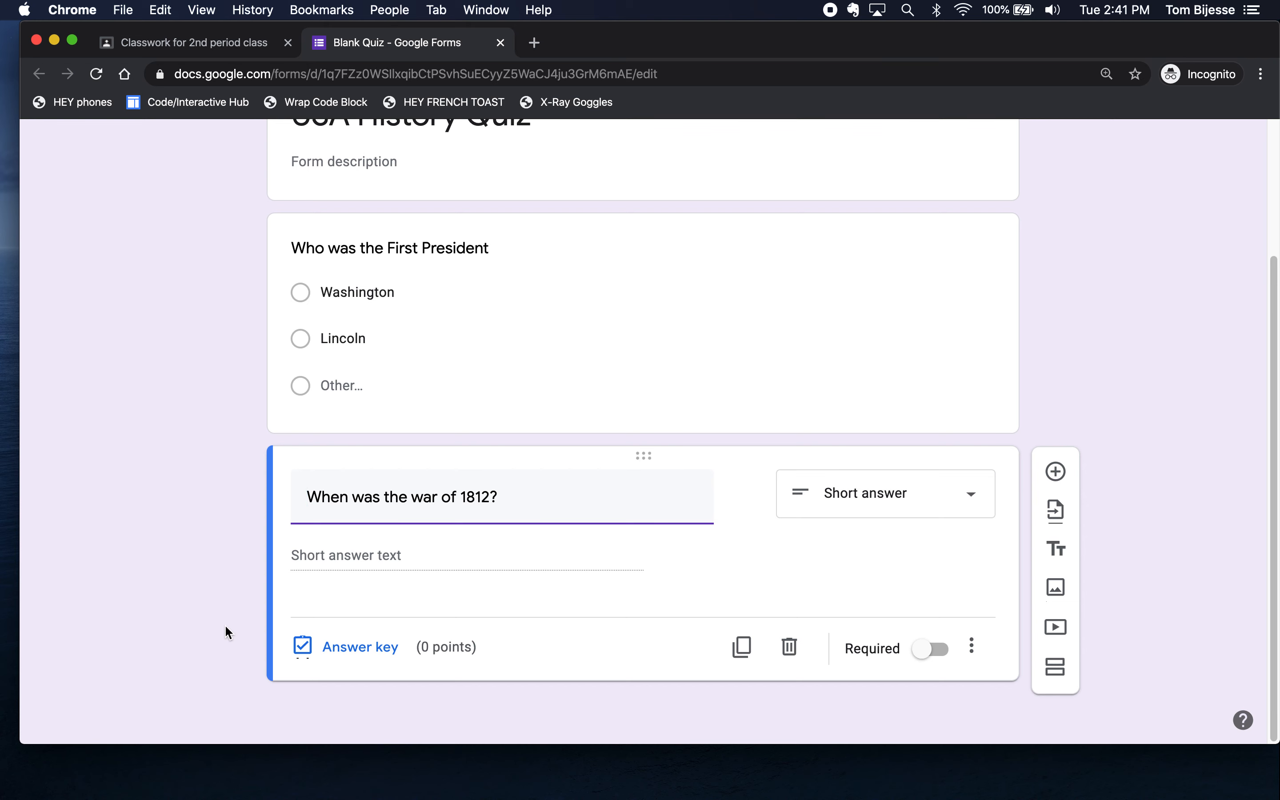
scroll(304, 421, "up", 3)
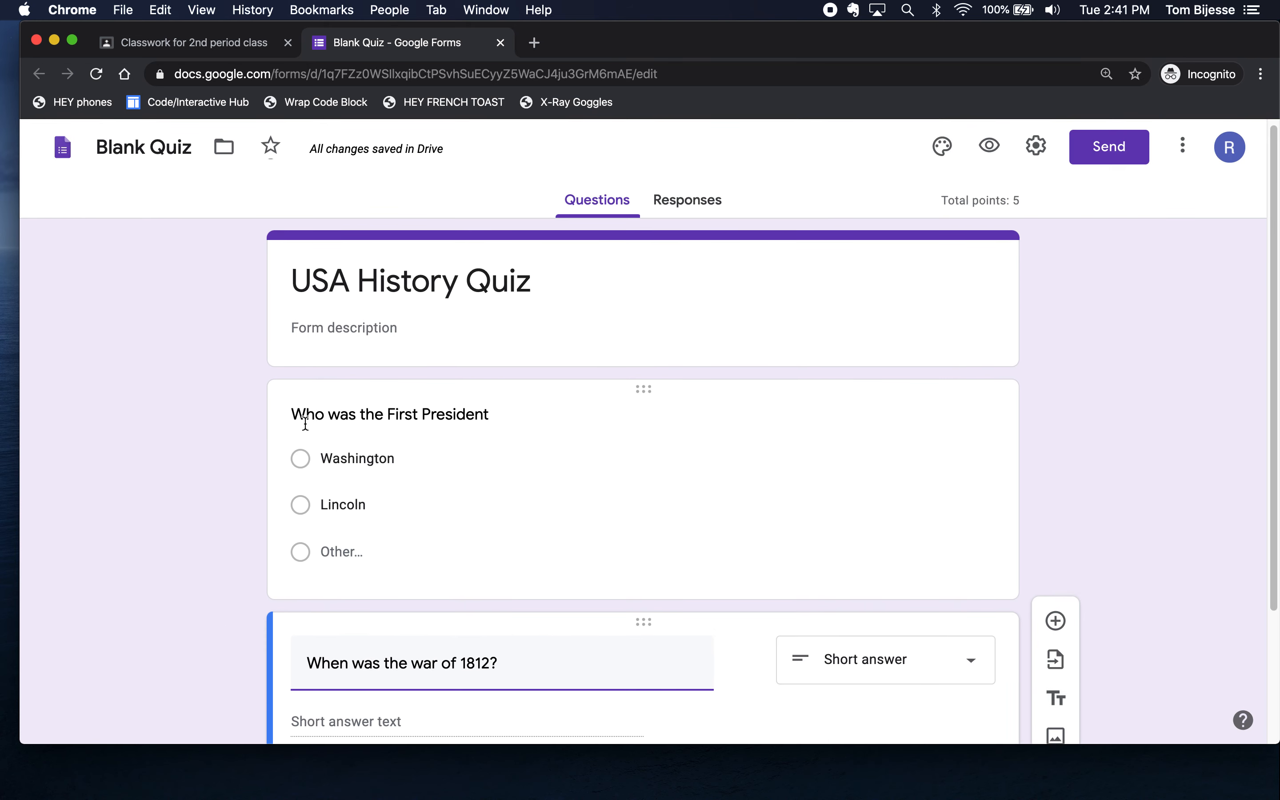
scroll(317, 466, "down", 2)
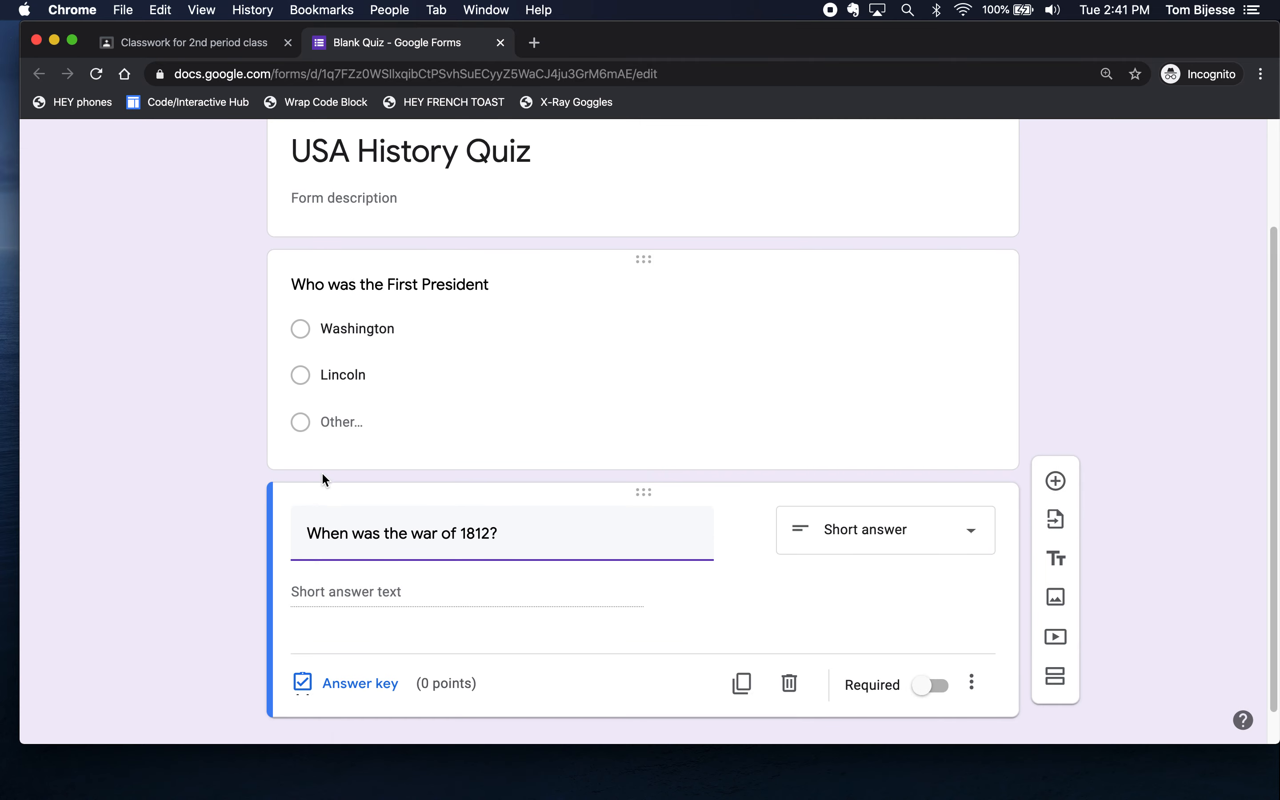
scroll(343, 464, "up", 2)
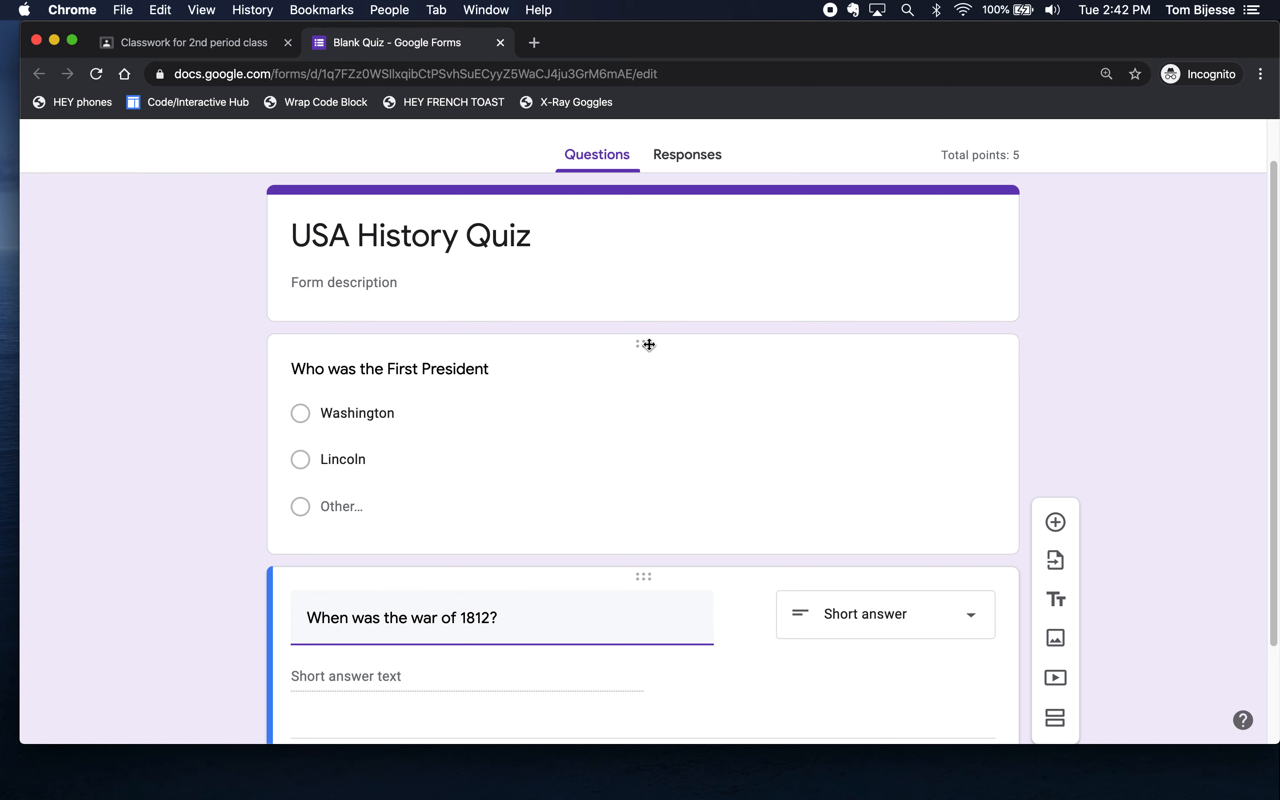
- Add a blank question and drag it above the First President question
left_click(873, 365)
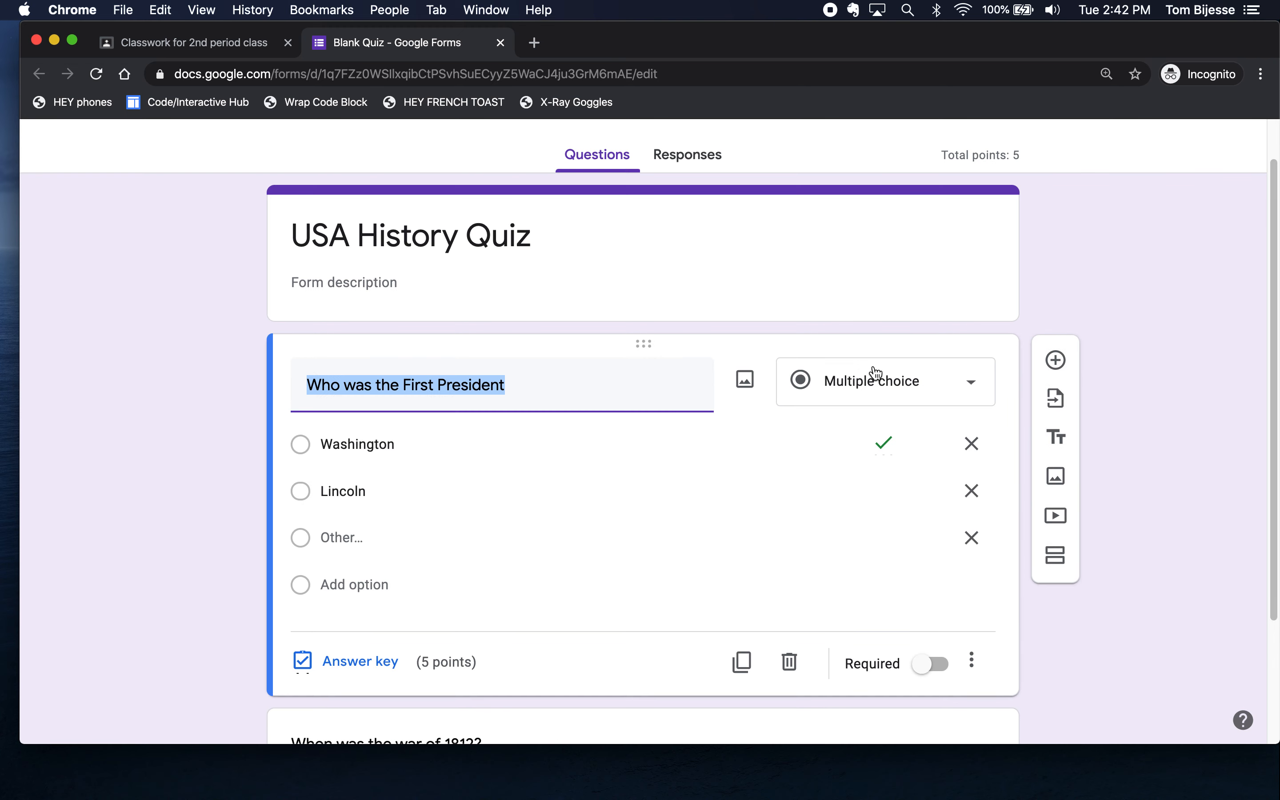
left_click(1055, 361)
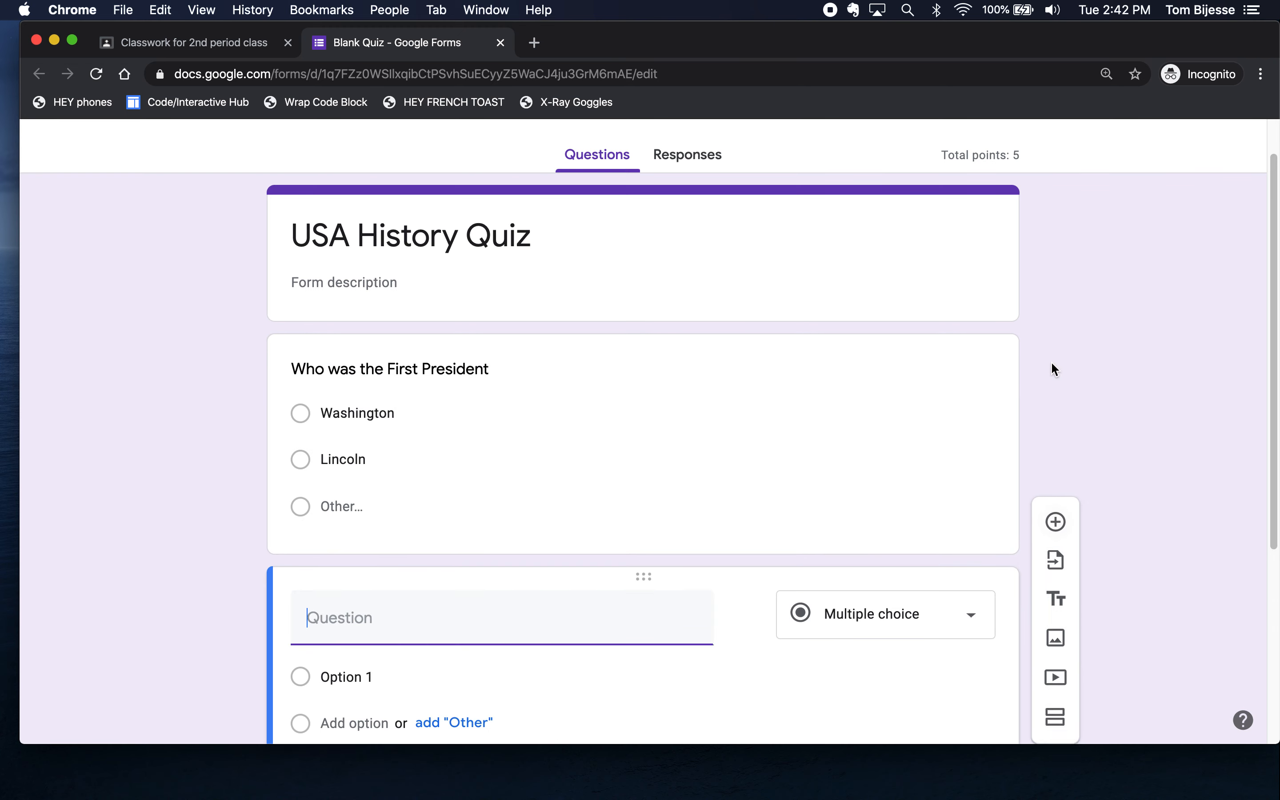
left_click_drag(643, 527, 591, 313)
left_click_drag(645, 555, 563, 100)
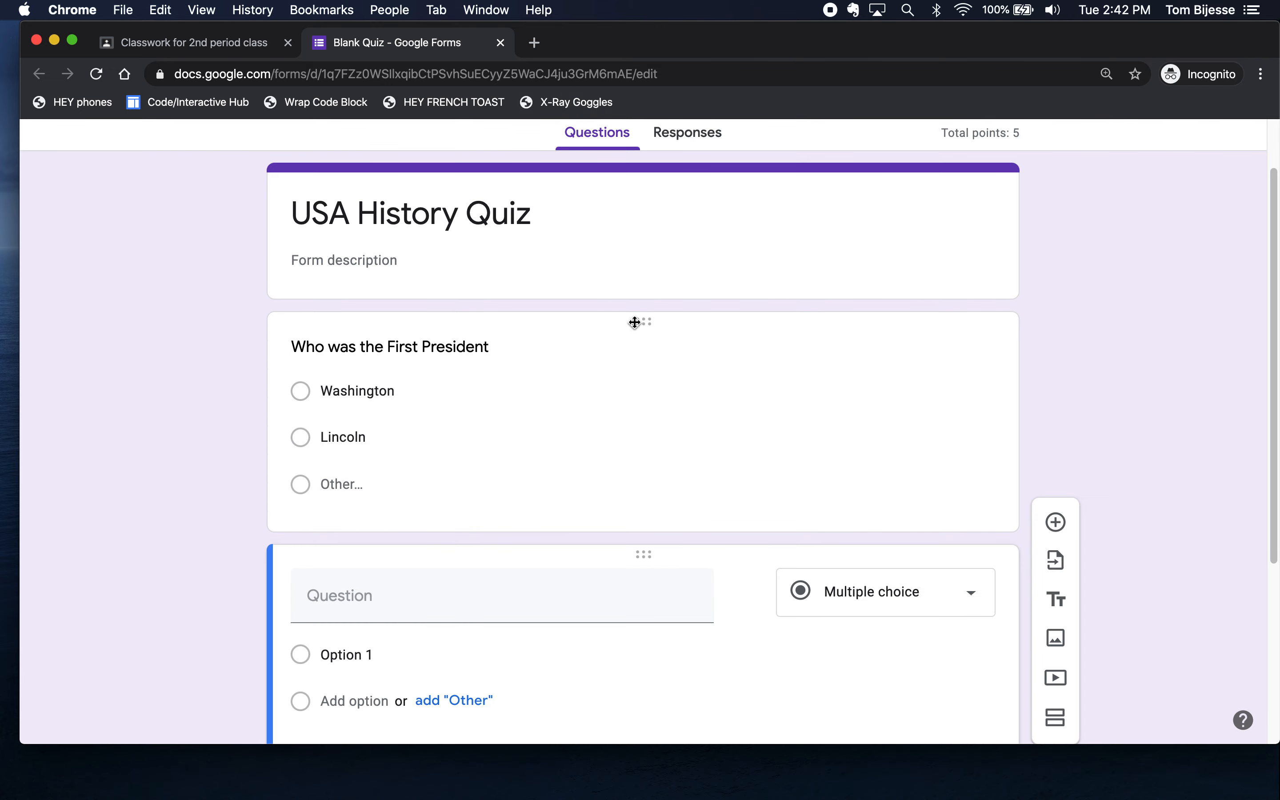
left_click_drag(646, 323, 603, 517)
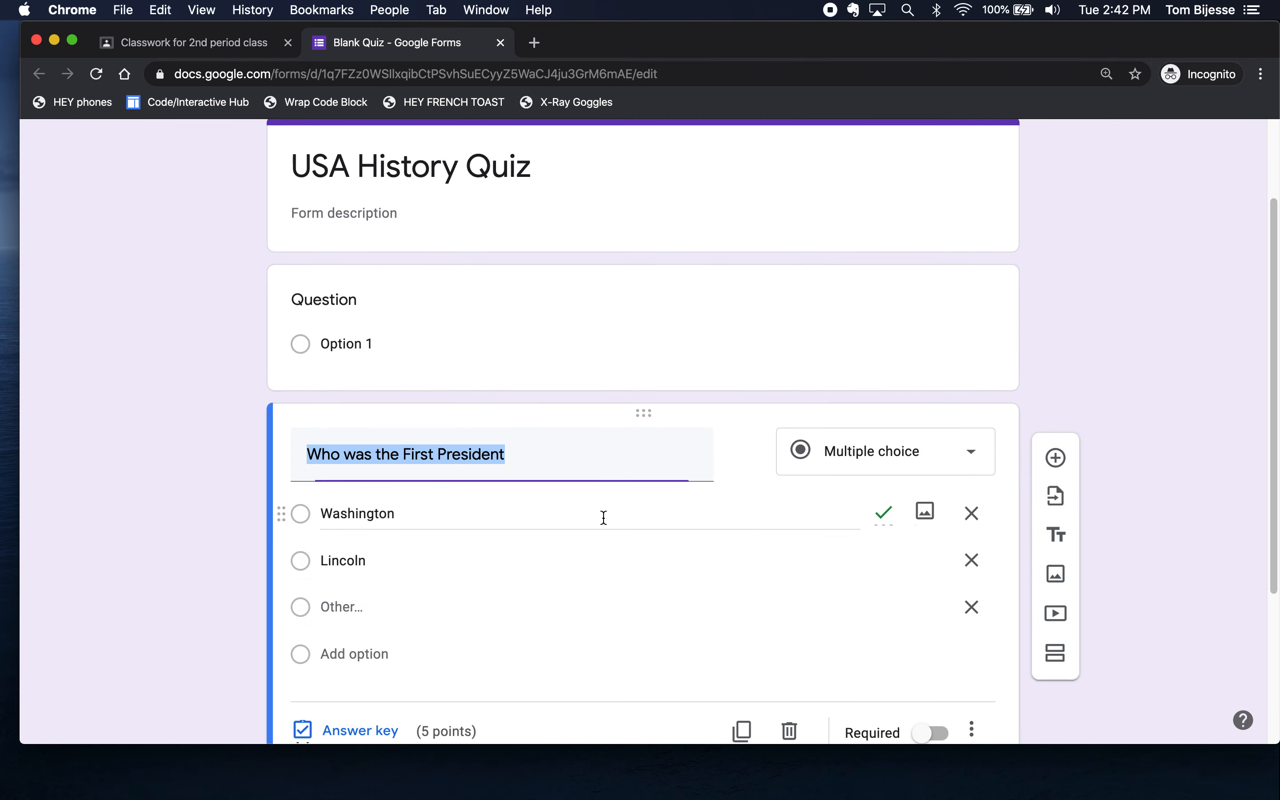
scroll(587, 464, "up", 2)
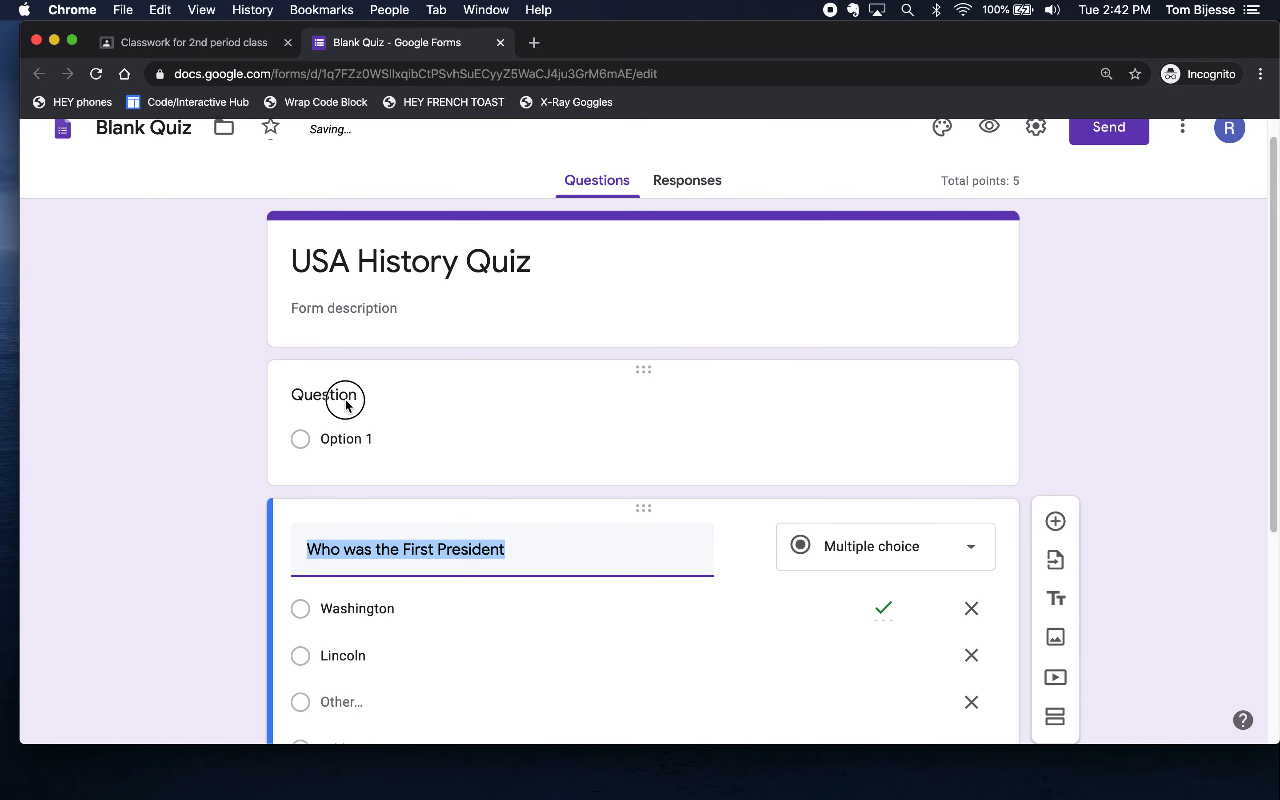
left_click(347, 405)
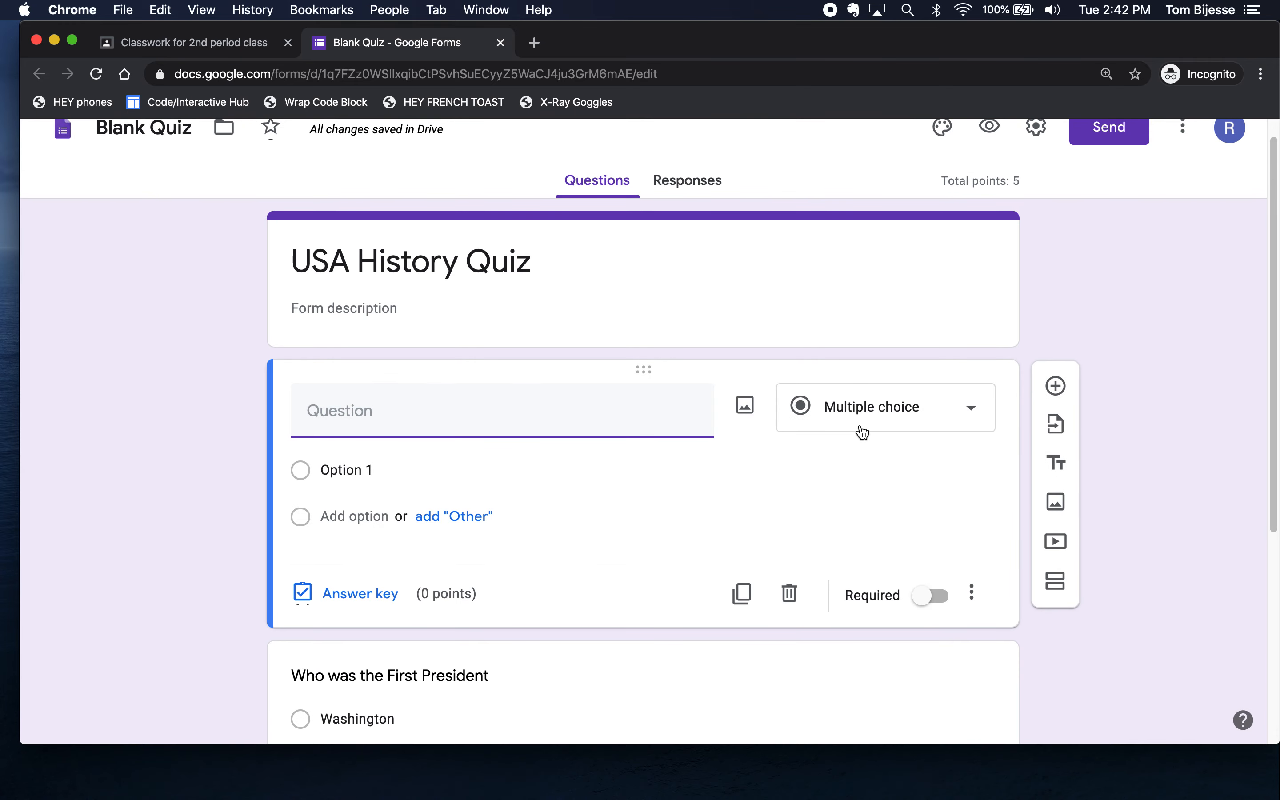
- Make the new first question a required short answer reading 'What is your full name'
left_click(934, 411)
left_click(893, 169)
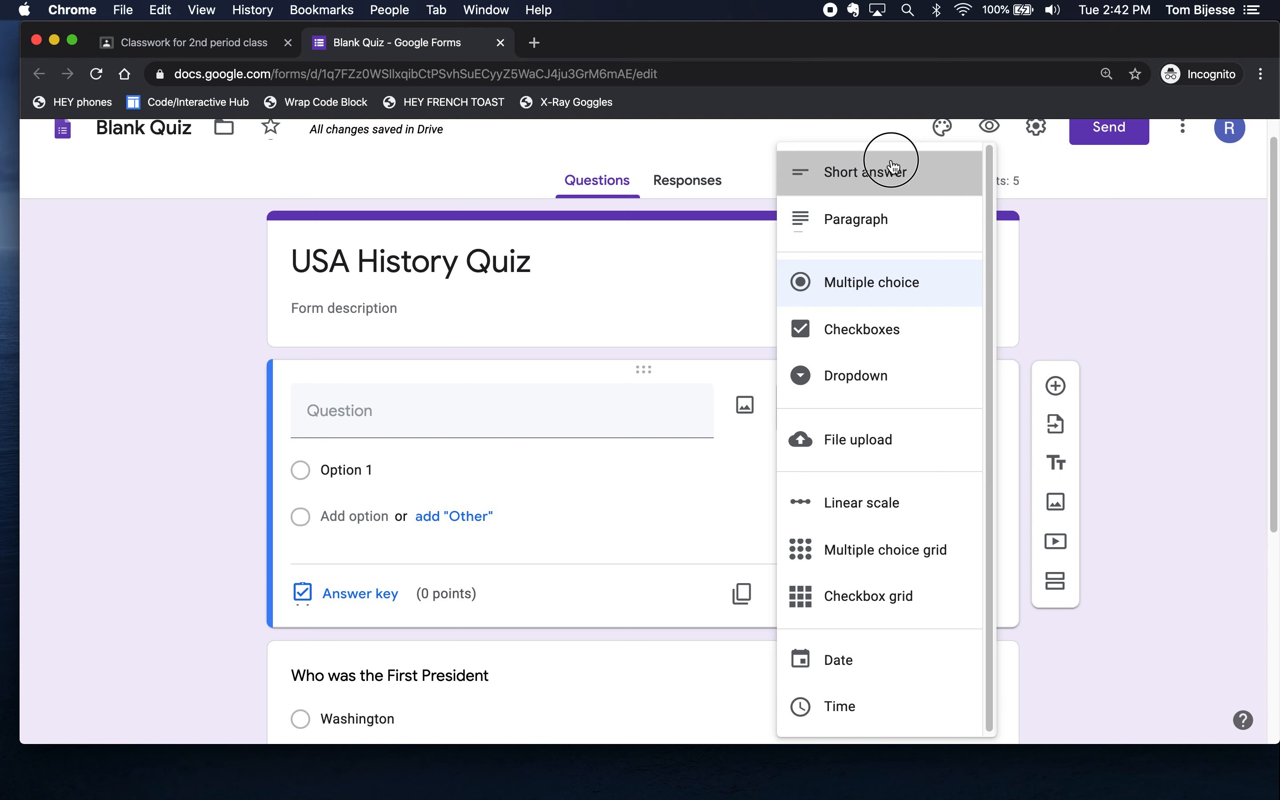
left_click(566, 417)
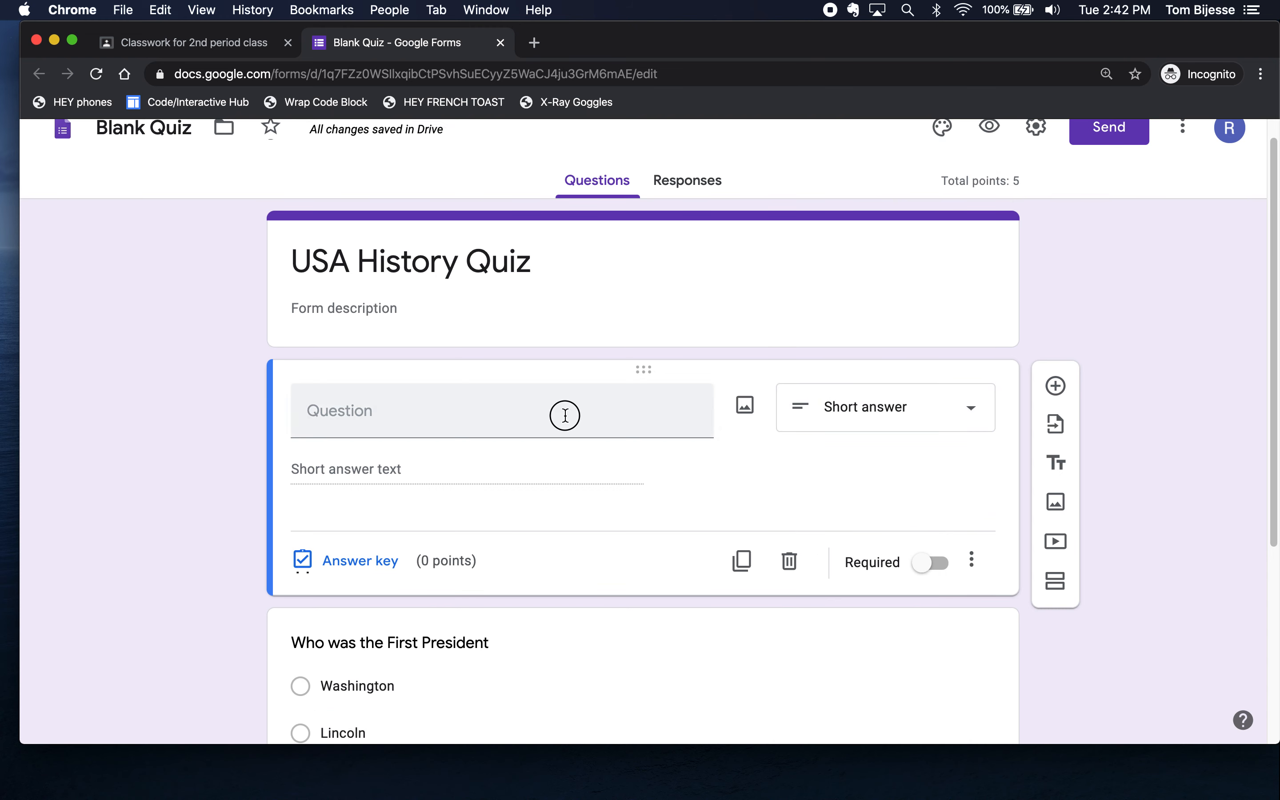
type("What ios")
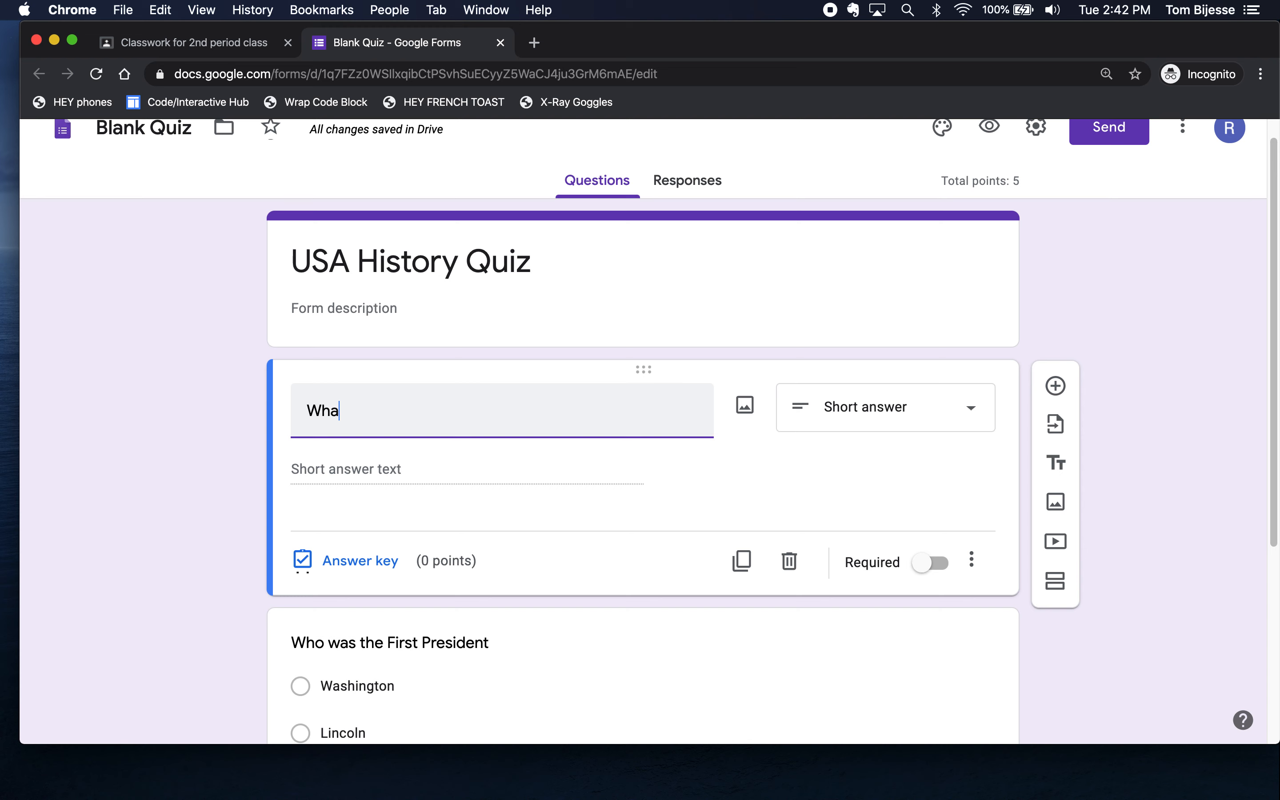
key("BackSpace")
key("BackSpace")
type("s your name")
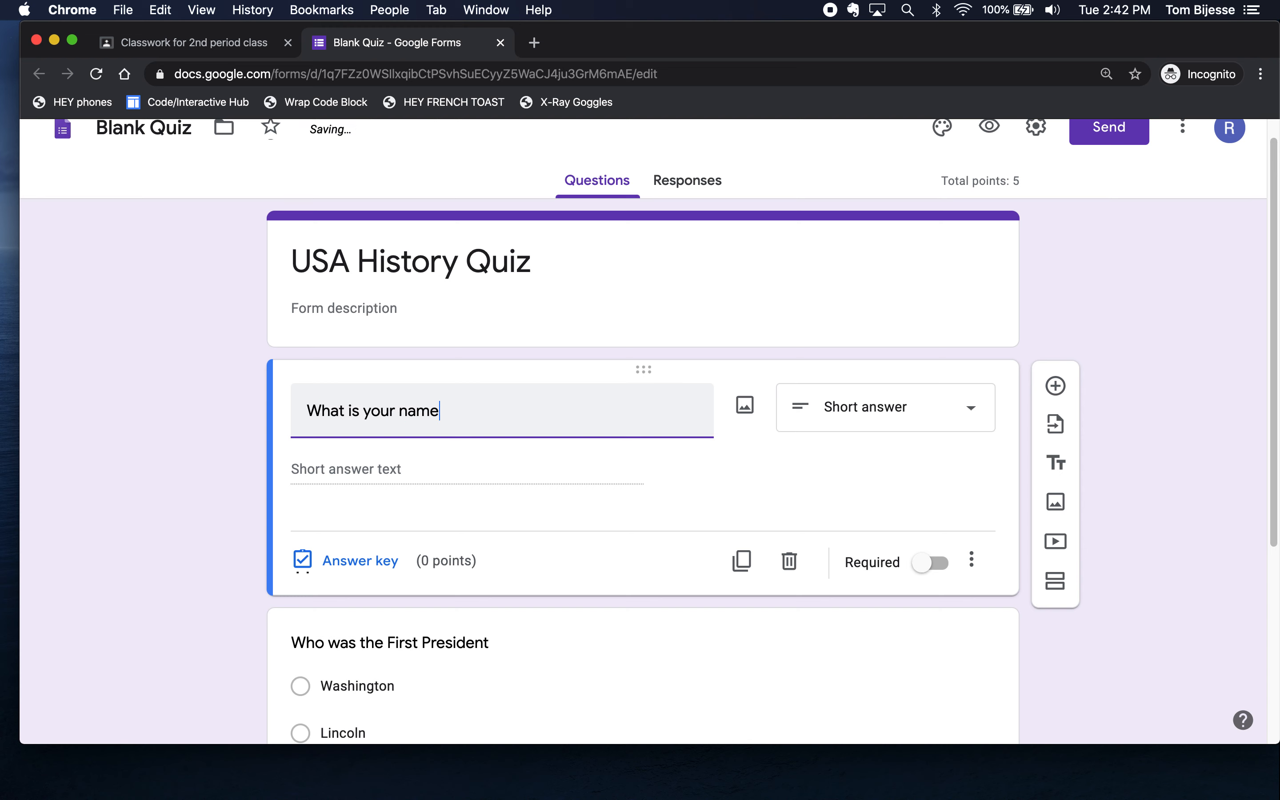
key("alt+Left")
type("full")
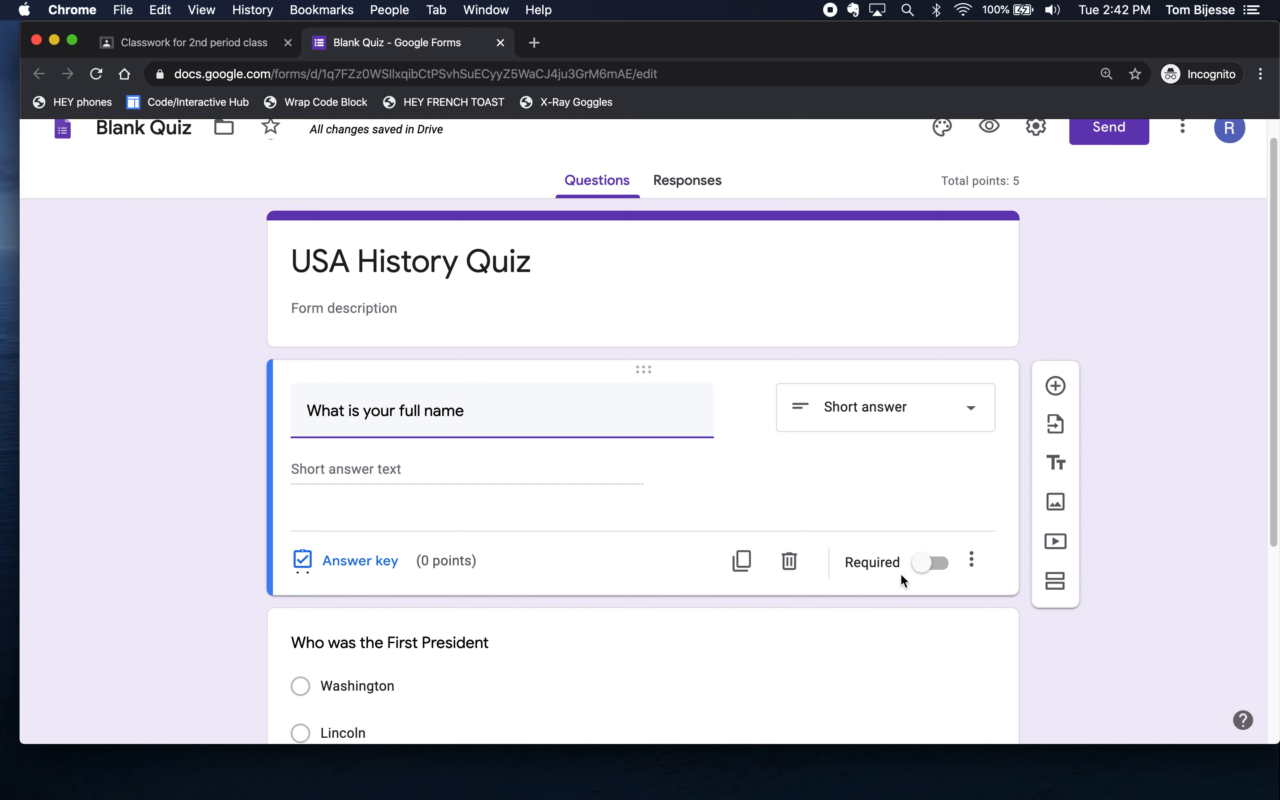
left_click(922, 567)
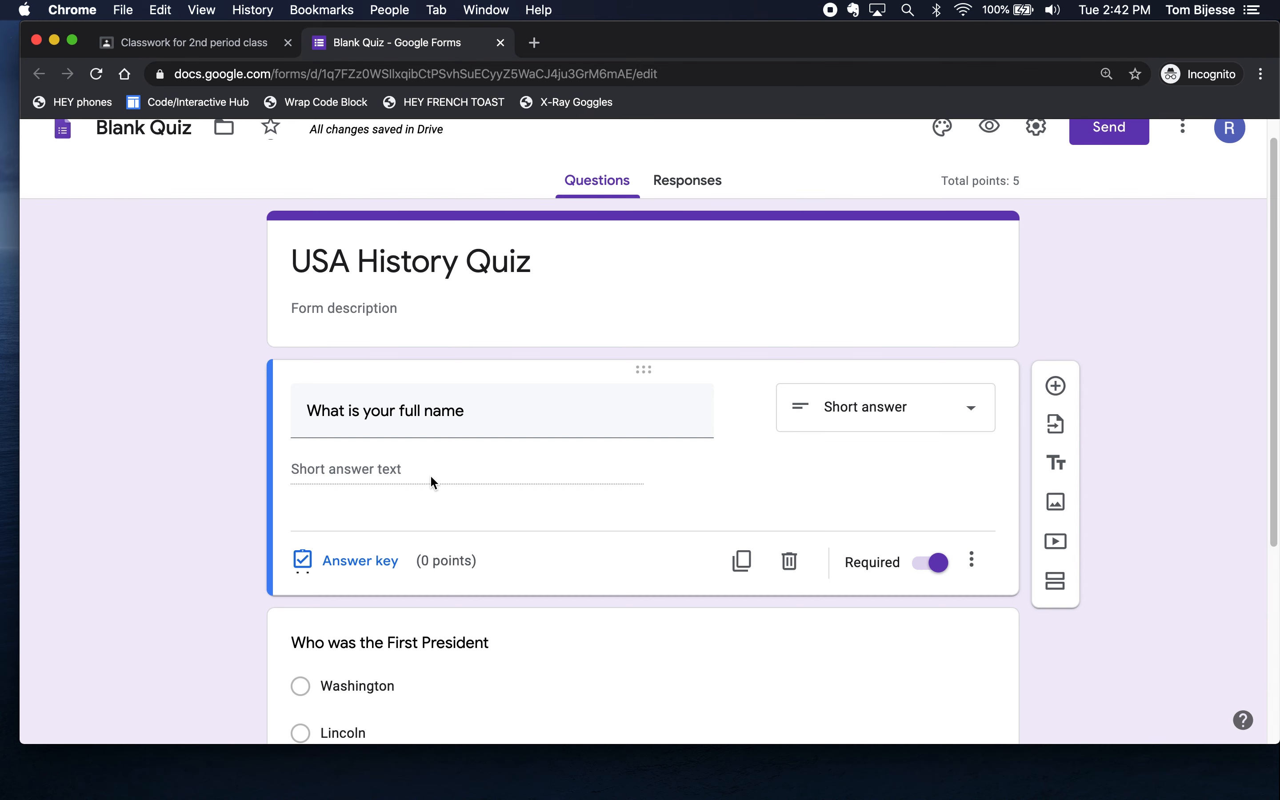
scroll(430, 477, "up", 1)
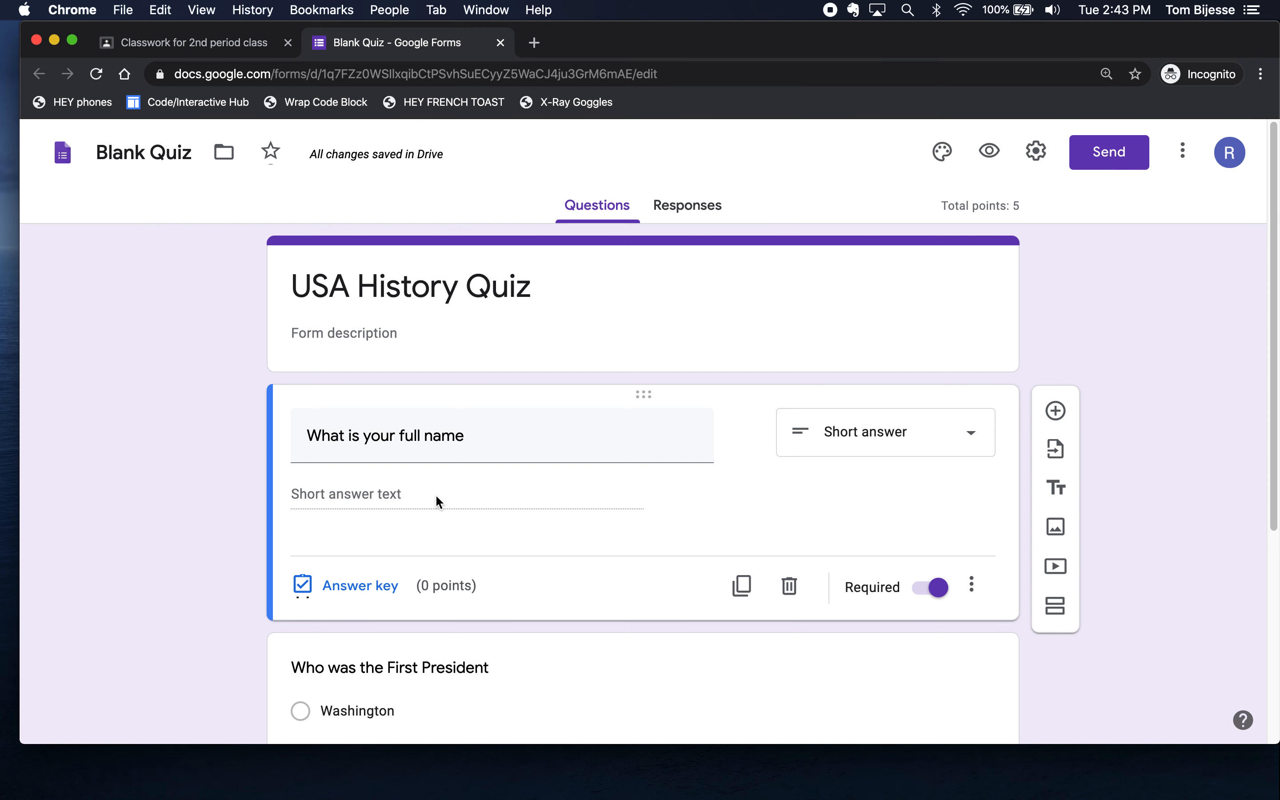
scroll(435, 497, "down", 2)
scroll(406, 671, "up", 2)
left_click(991, 153)
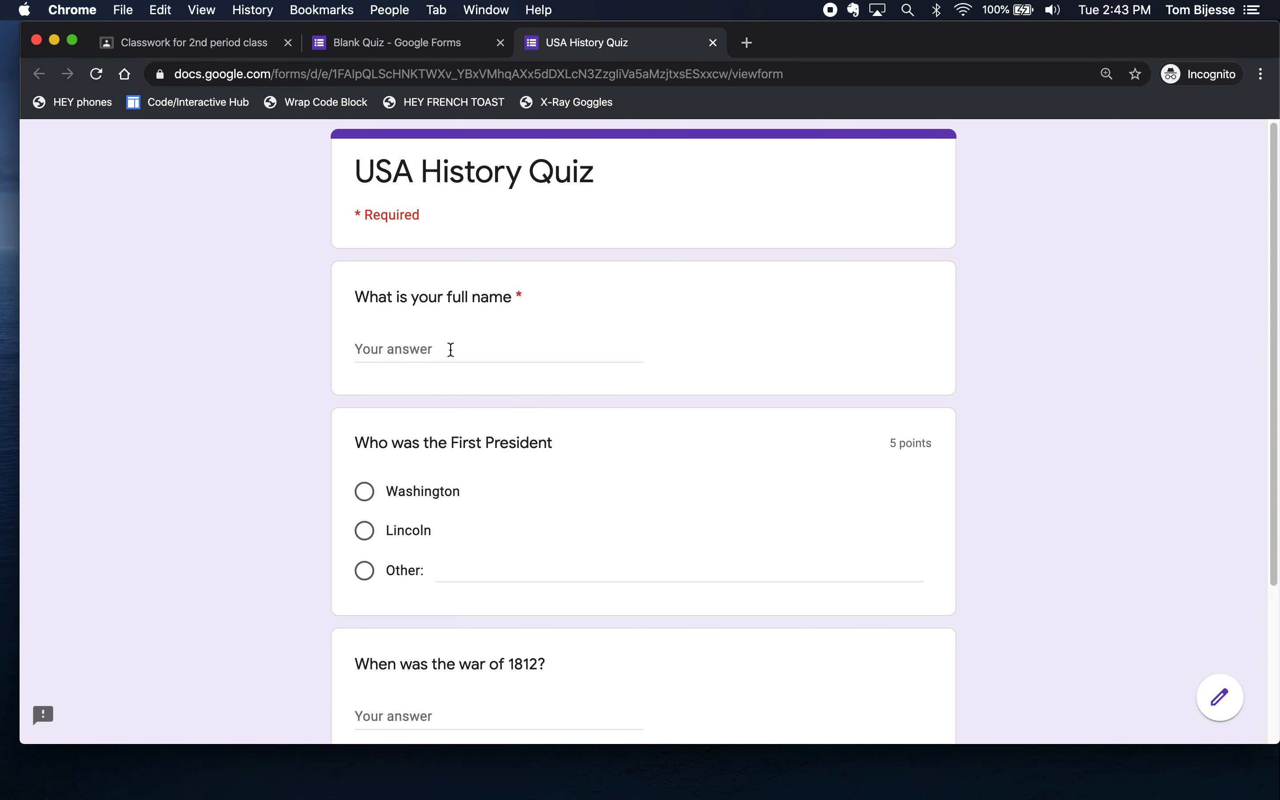
- Submit a test response with a sample name, Washington, and 1812
scroll(451, 344, "down", 1)
left_click(450, 344)
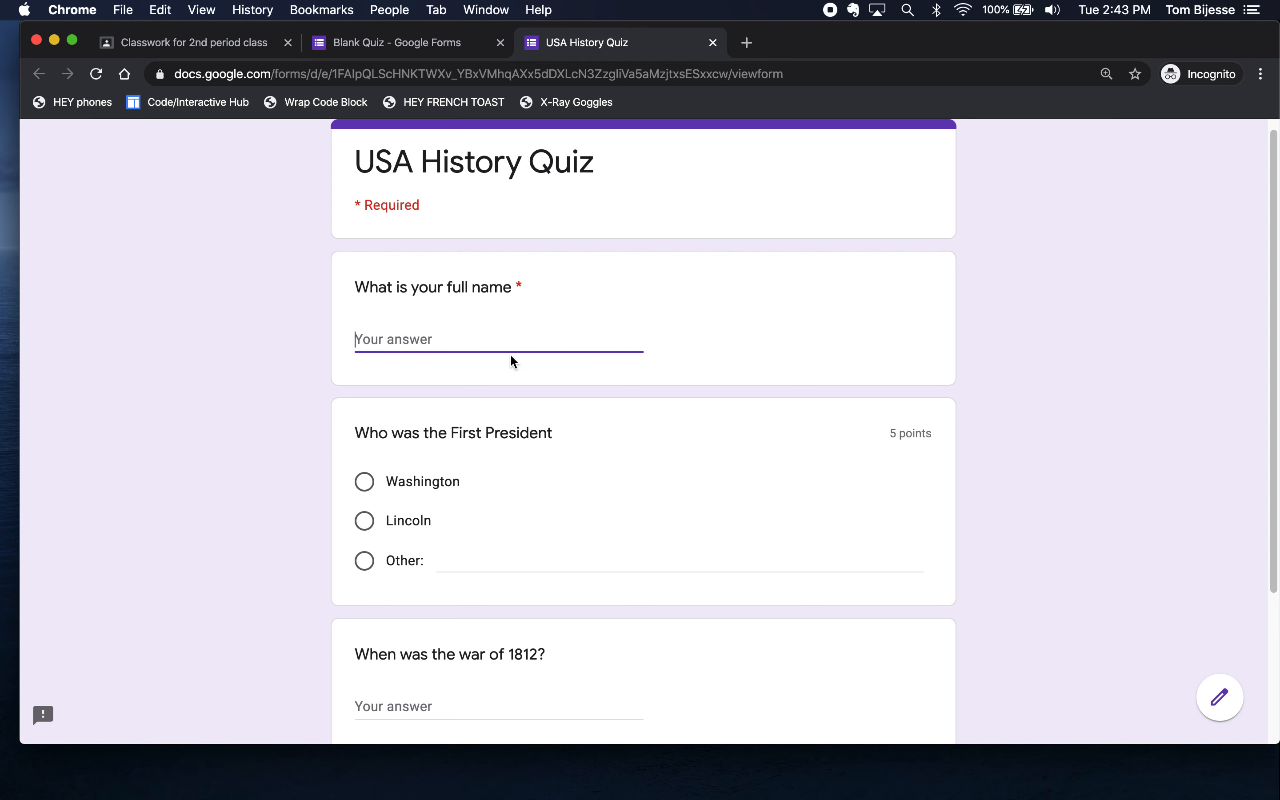
type("A Person")
left_click(284, 450)
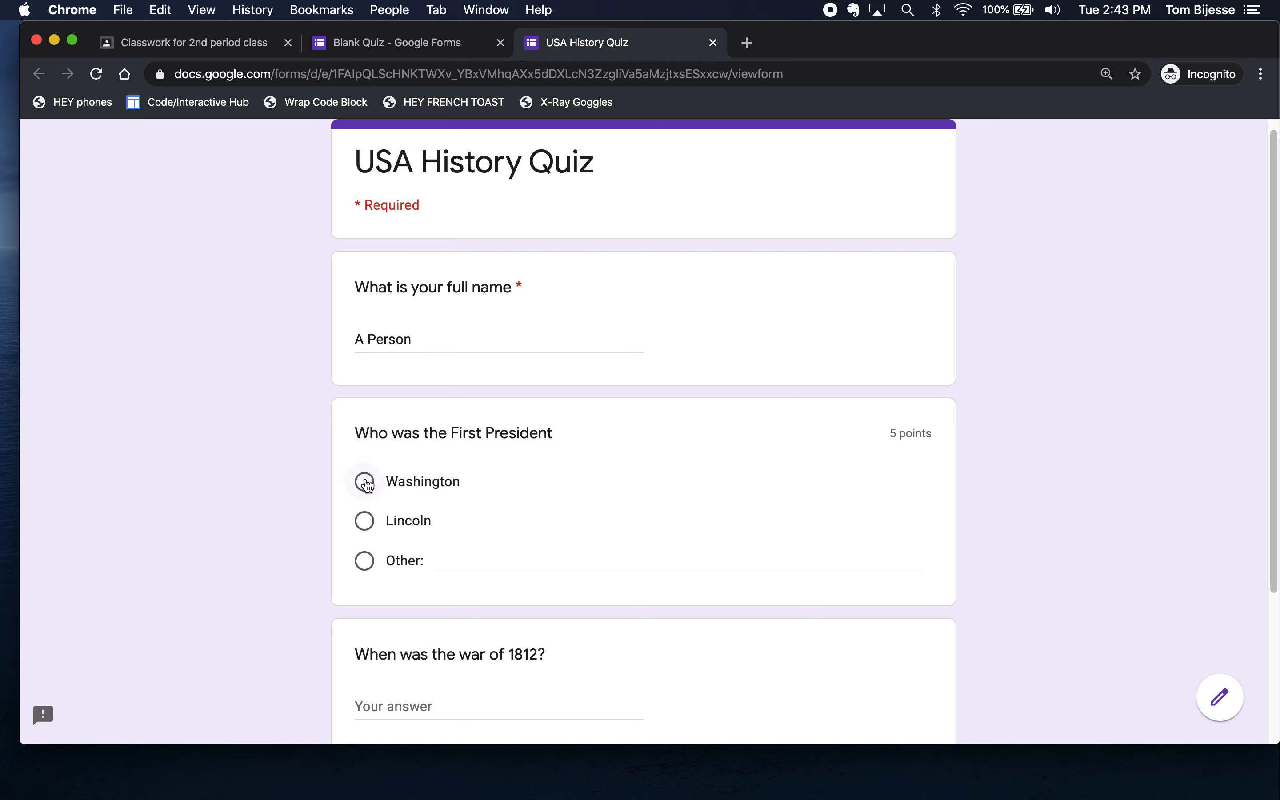
left_click(364, 481)
scroll(364, 484, "down", 2)
left_click(377, 599)
type("1812")
left_click(384, 672)
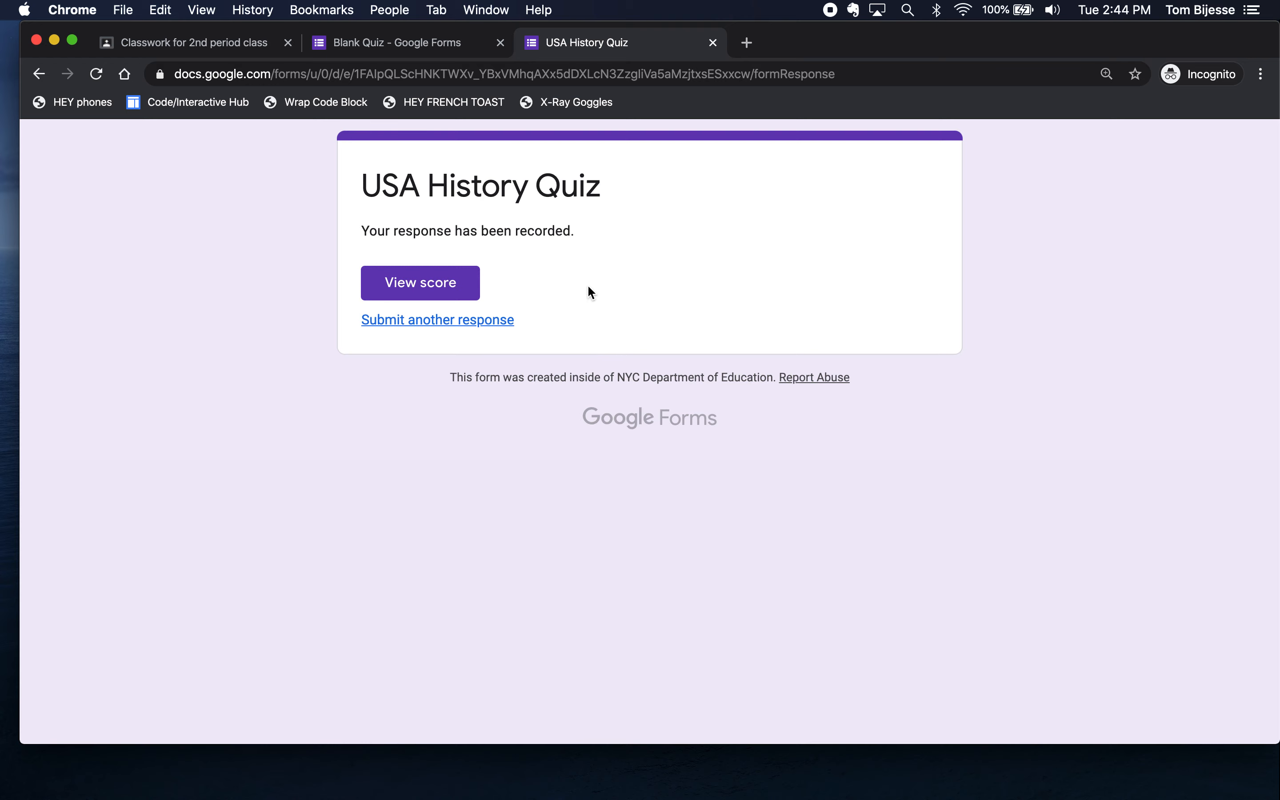
left_click(431, 54)
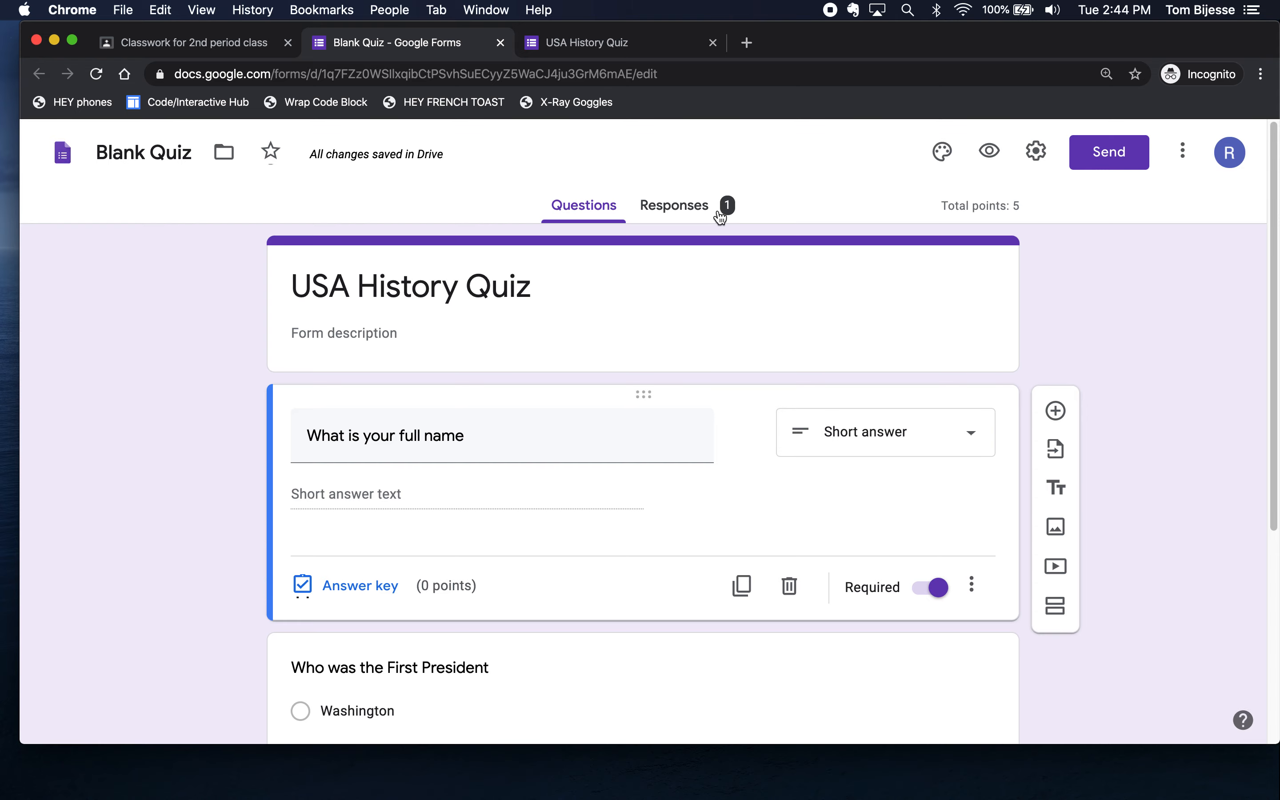
- Review the quiz responses summary: 1 response scoring 5/5, Washington correct 1 of 1
left_click(693, 211)
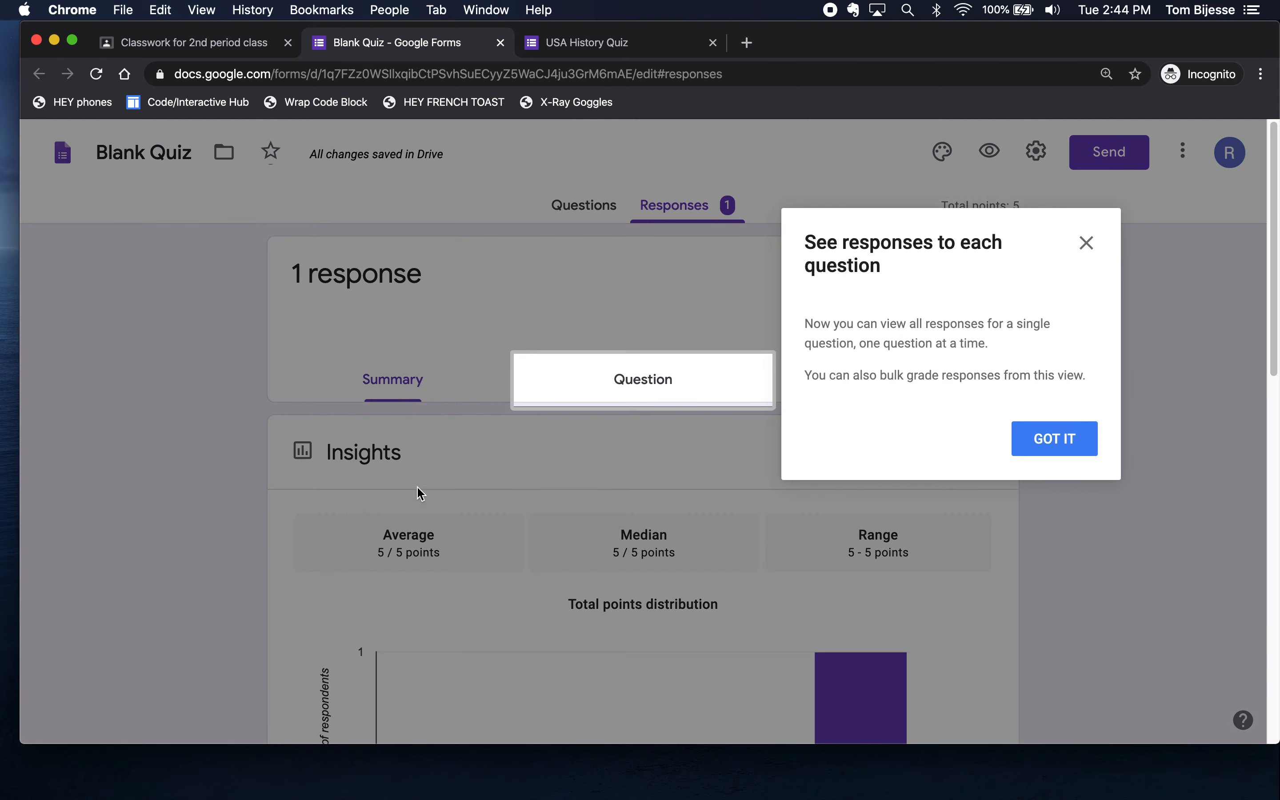
left_click(1086, 243)
scroll(522, 424, "down", 5)
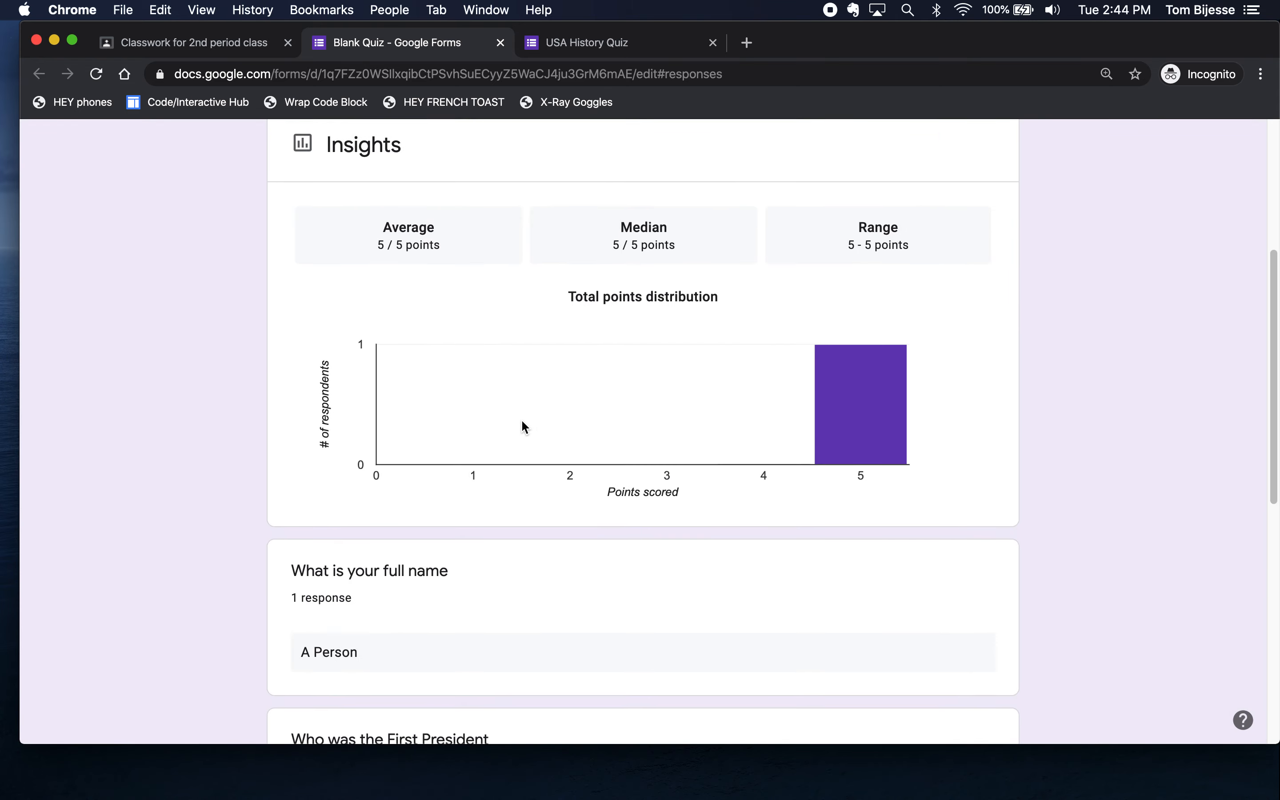
scroll(521, 426, "down", 4)
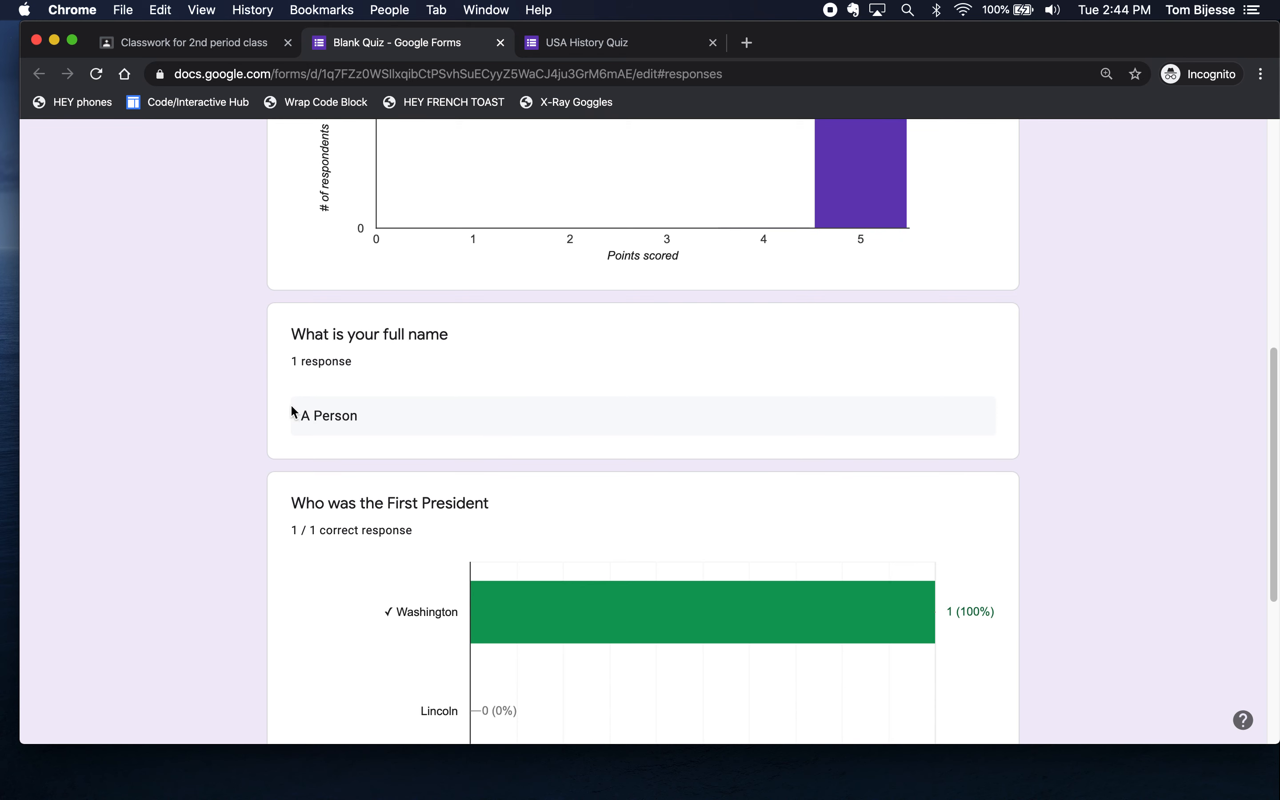
scroll(370, 423, "down", 3)
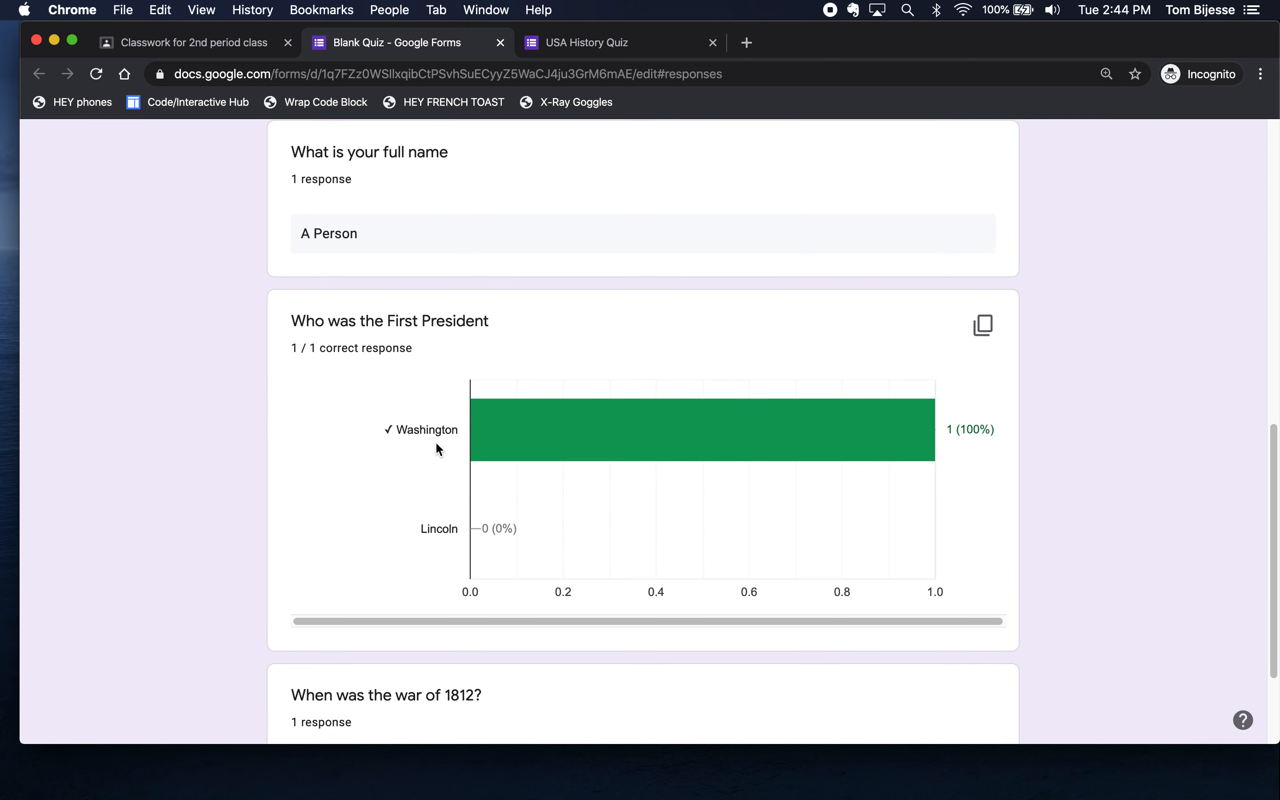
scroll(781, 434, "down", 3)
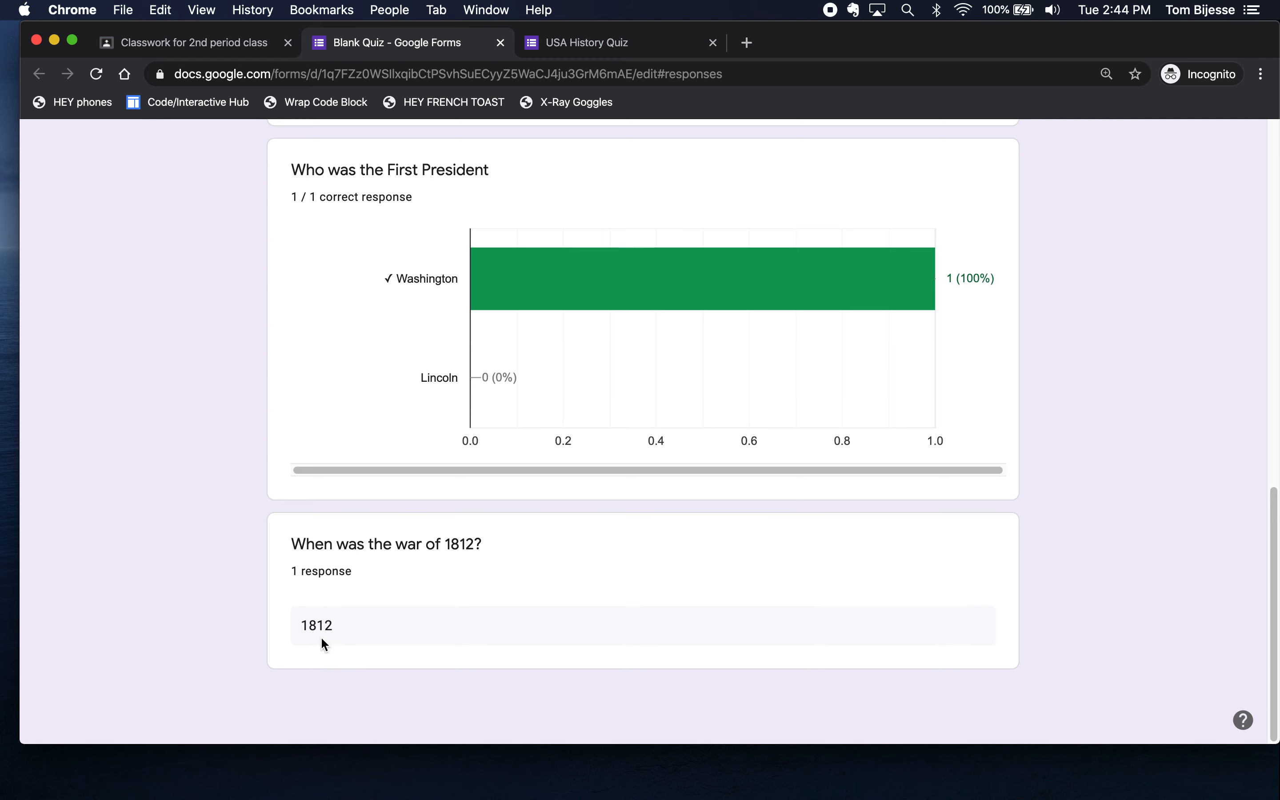
scroll(425, 630, "up", 15)
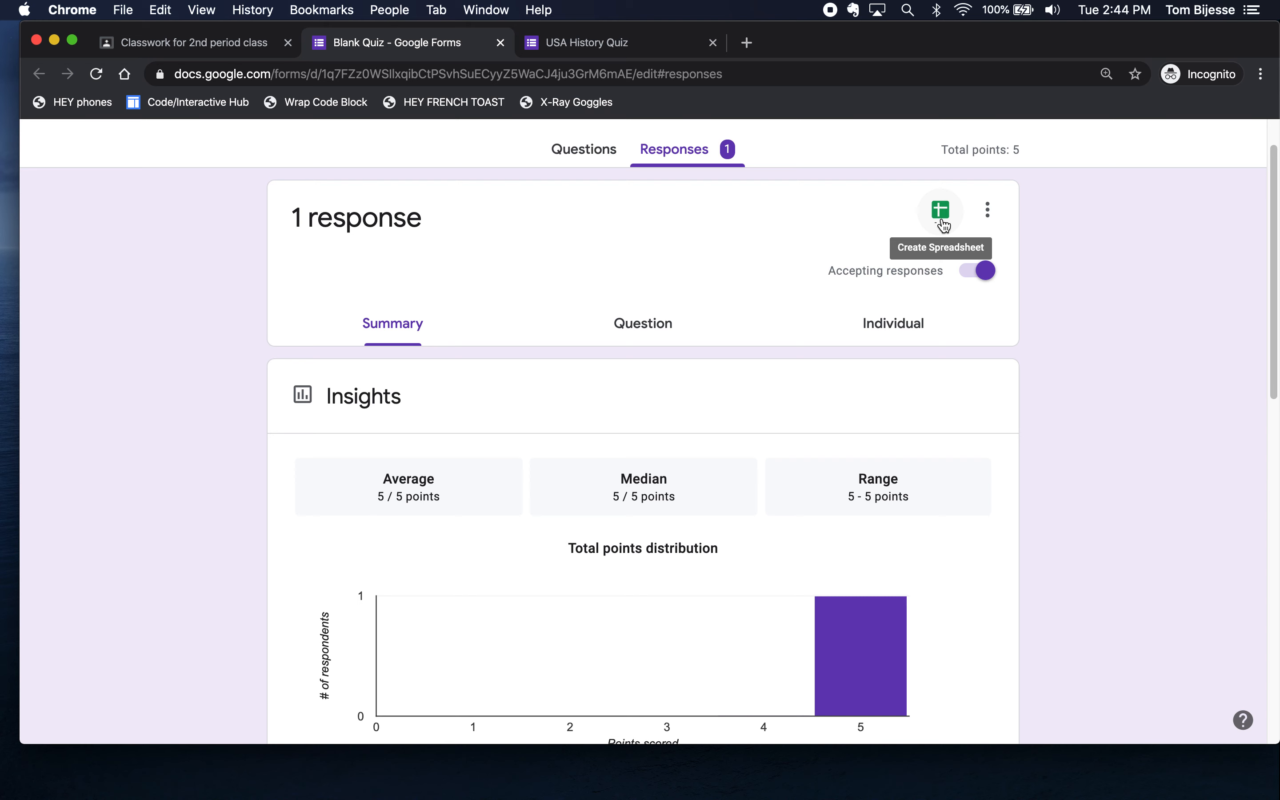
scroll(527, 576, "down", 7)
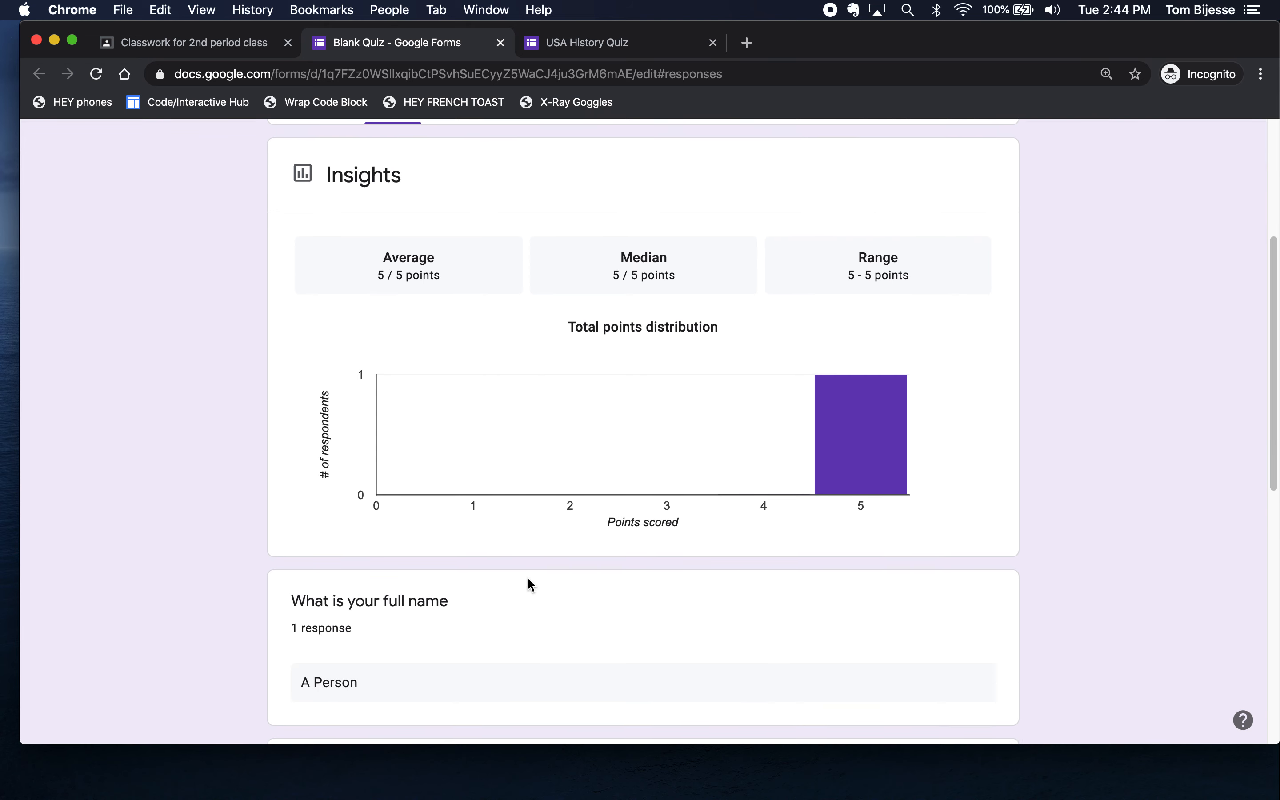
scroll(541, 605, "down", 1)
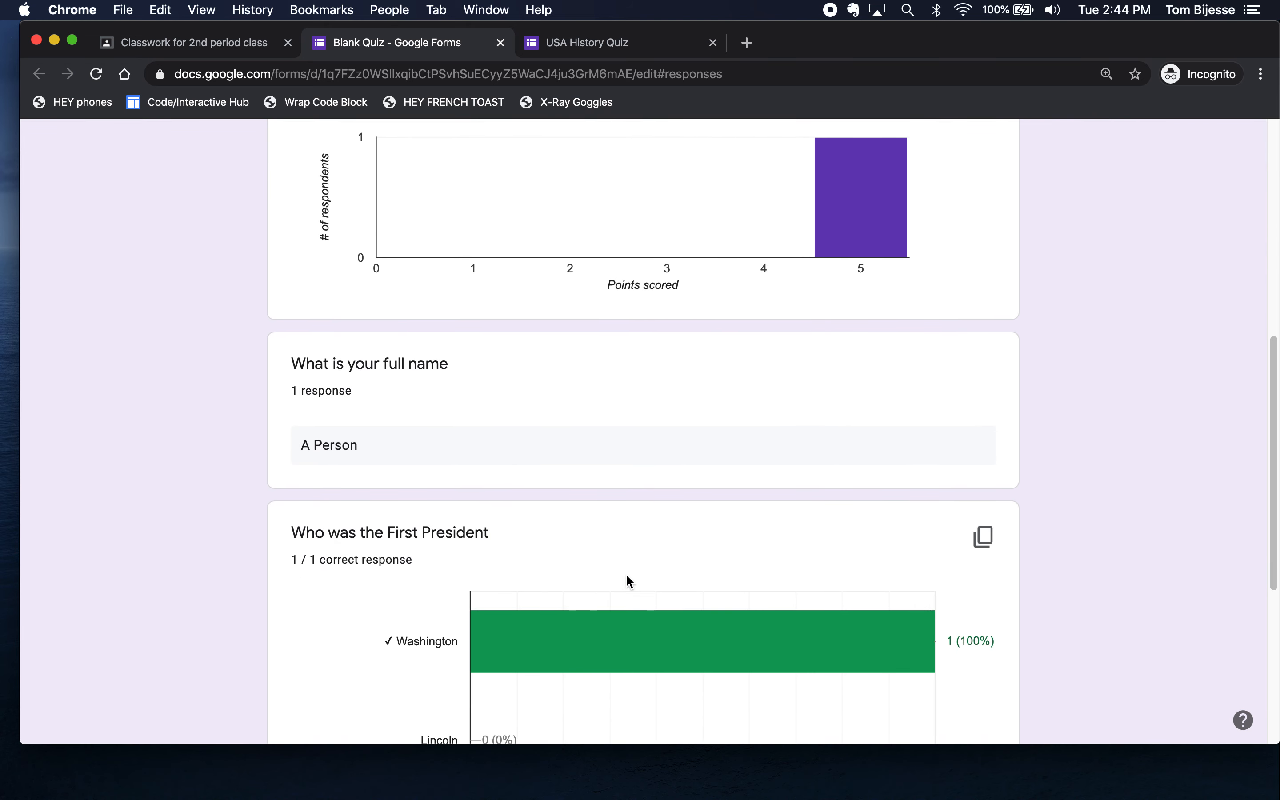
scroll(643, 558, "up", 9)
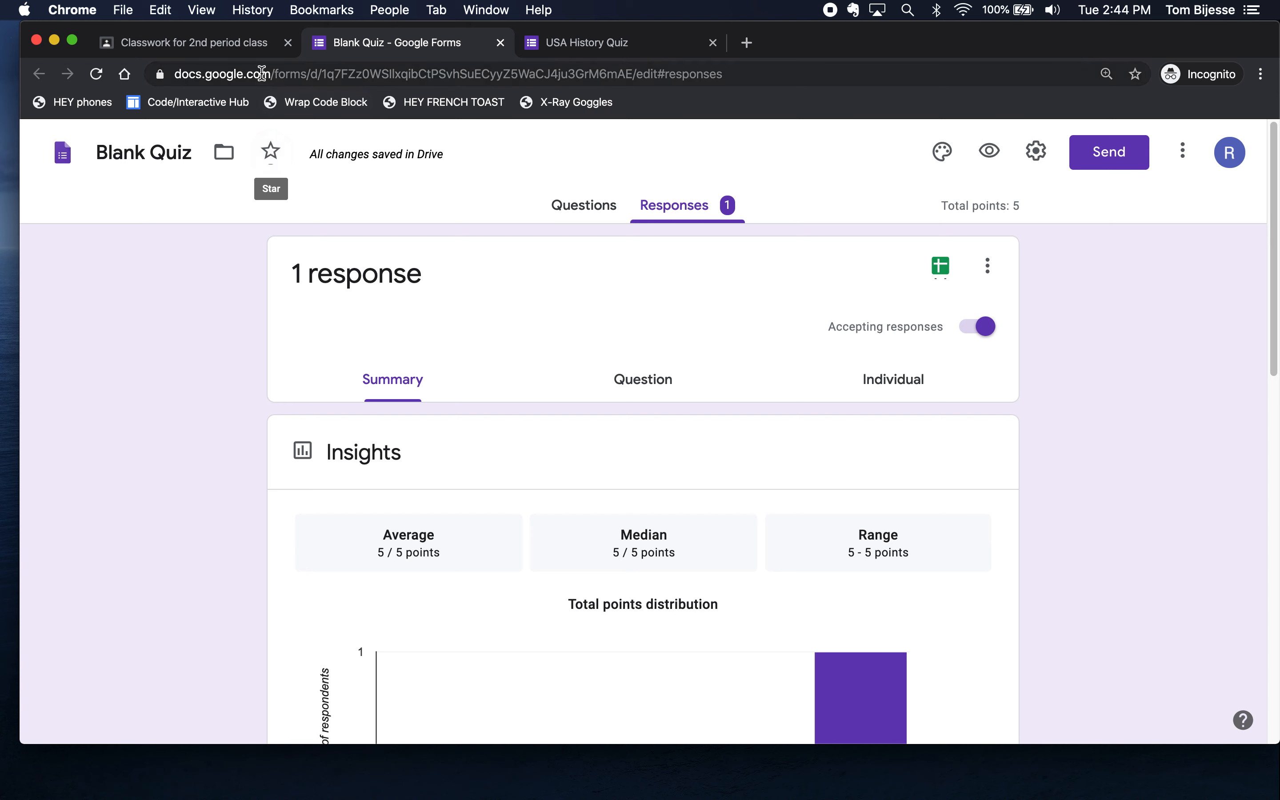
- Assign the USA History Quiz draft so it's posted under History, due Apr 10
left_click(224, 48)
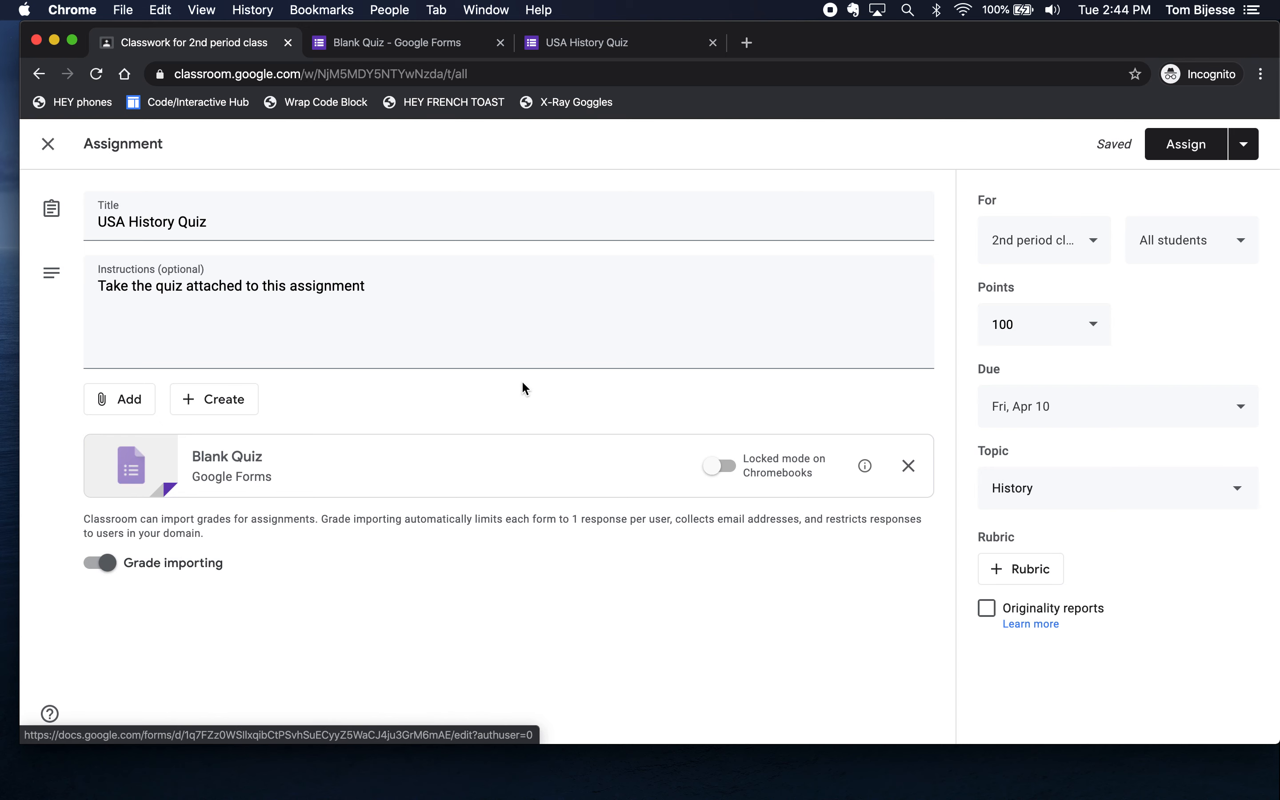
left_click(1177, 143)
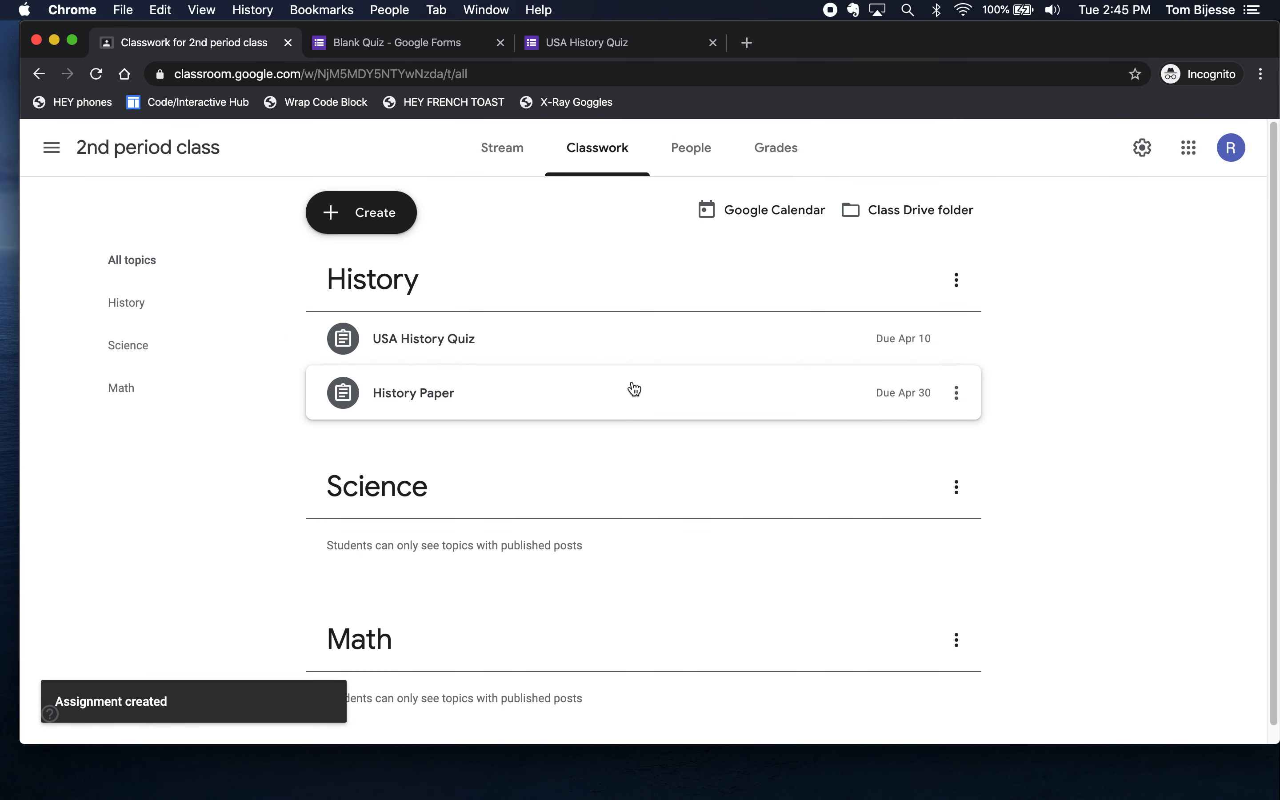
left_click(514, 140)
- Open the USA History Quiz's student work page showing 0 turned in and 0 assigned
scroll(454, 463, "down", 3)
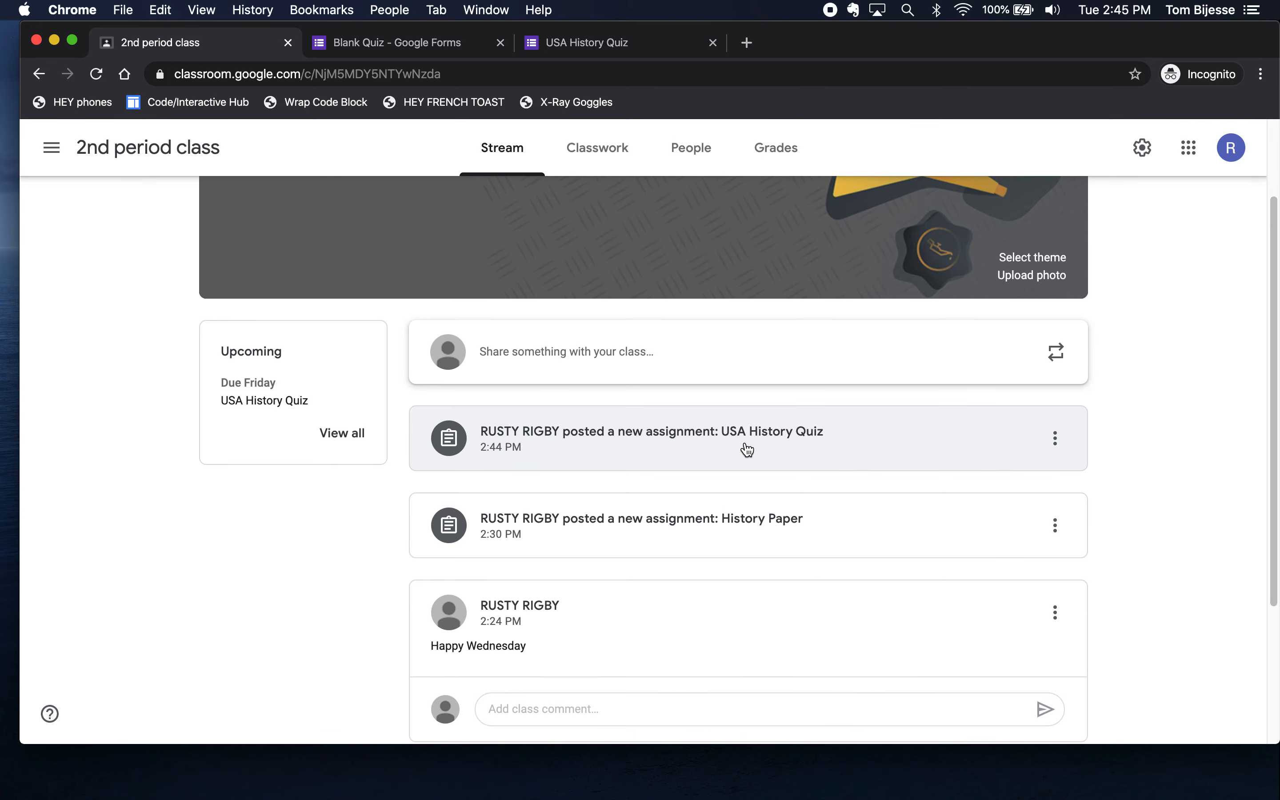
left_click(748, 444)
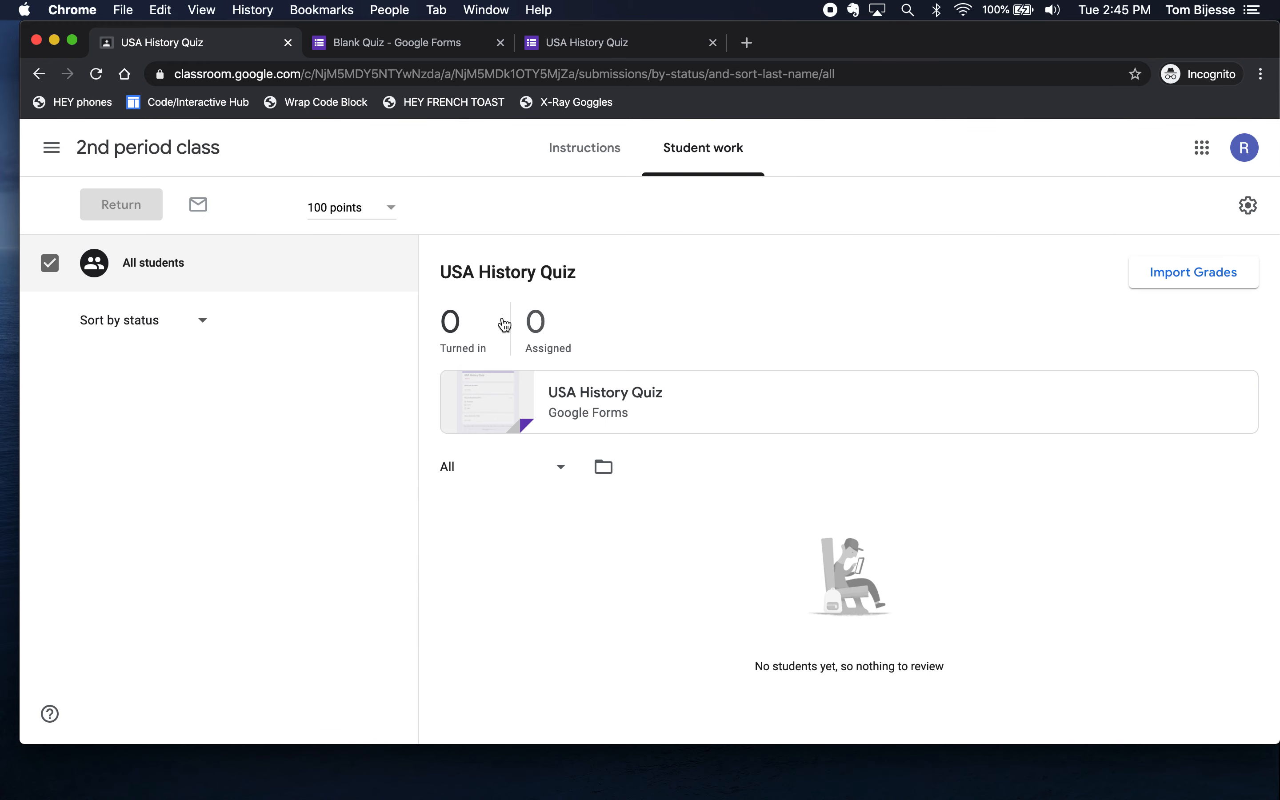